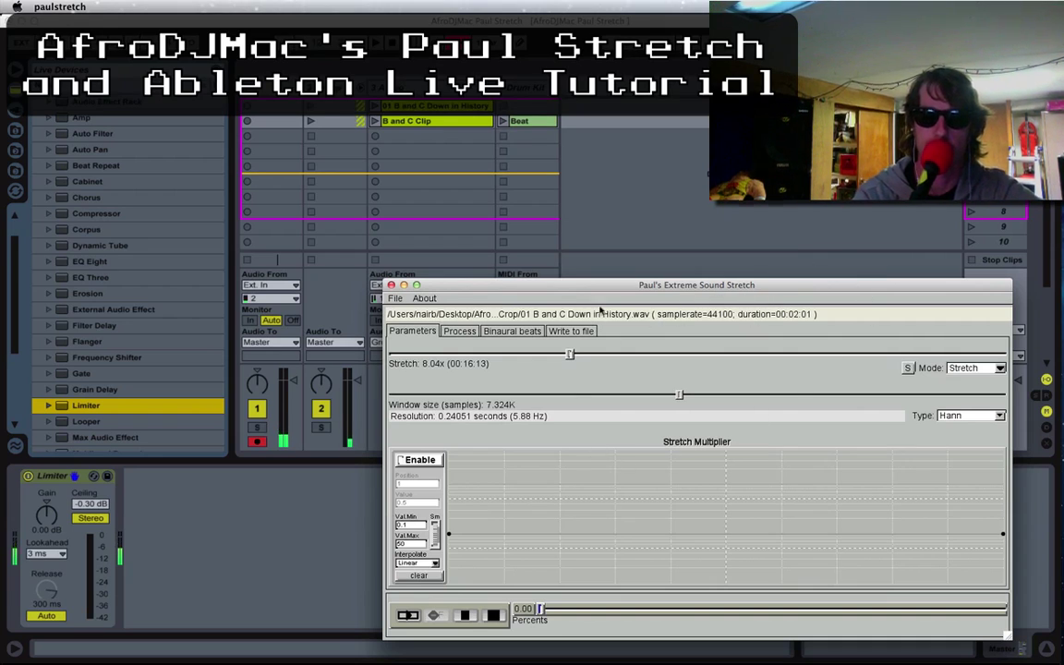
Audition the B and C Clip on the 3 Audio track in Live, then stop it
left_click_drag(654, 290, 652, 282)
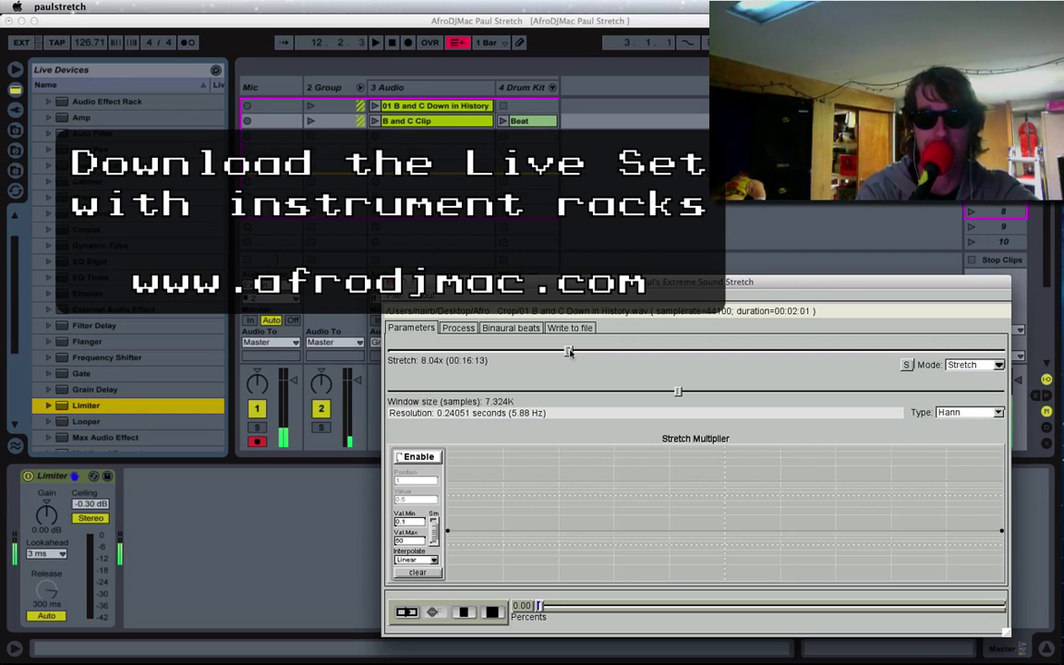
left_click(415, 128)
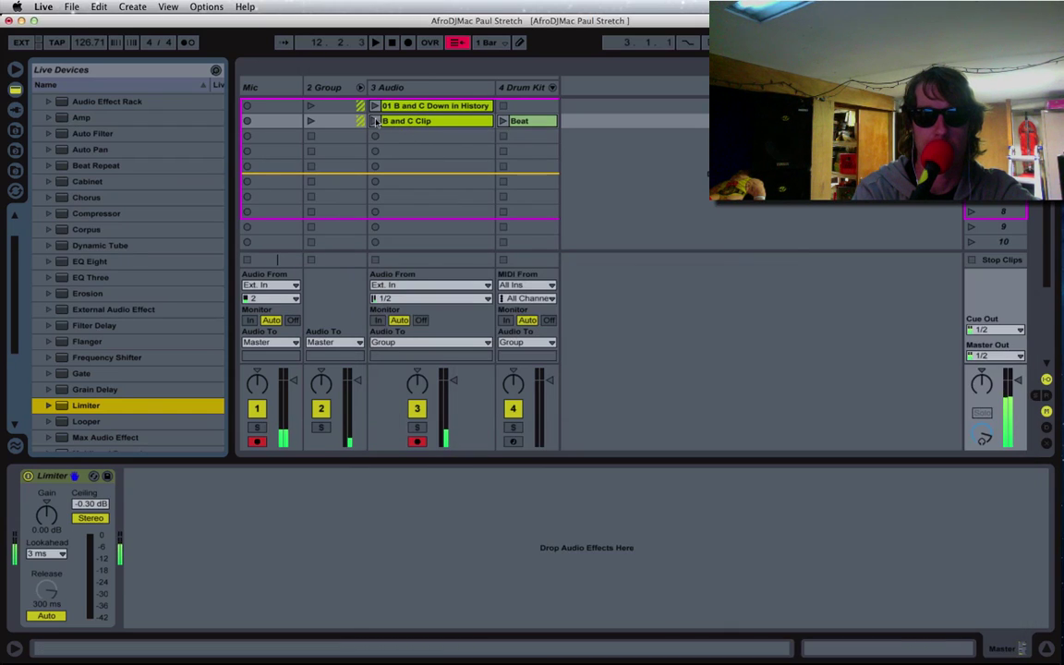
left_click(375, 121)
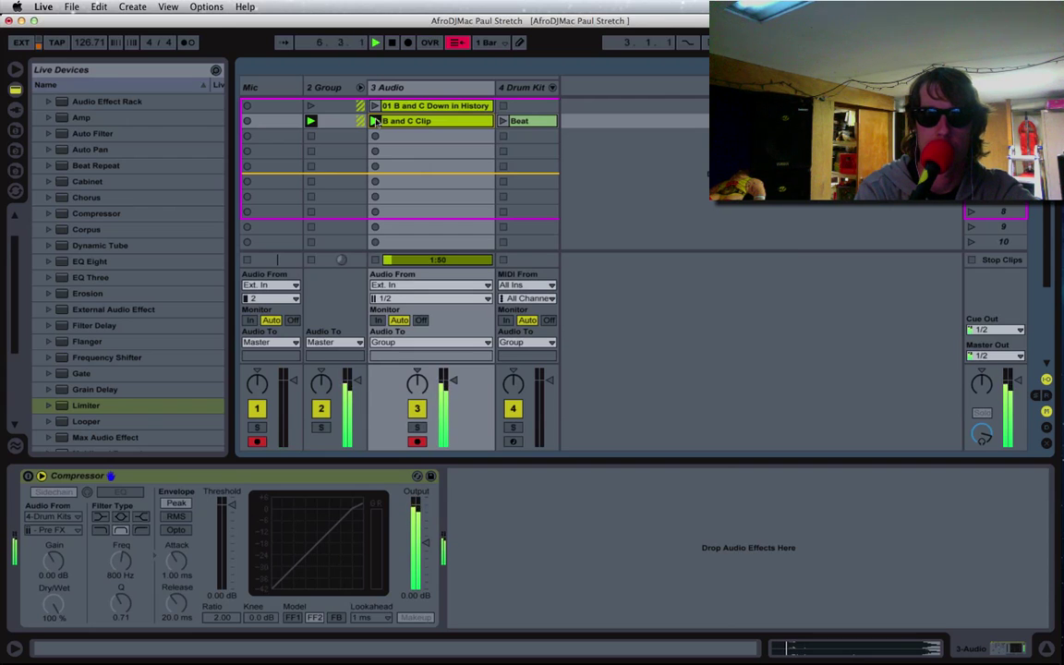
left_click(375, 121)
Bring Paulstretch back and try stretch amounts between roughly 9x and 13x
mouse_move(1052, 635)
mouse_move(1060, 661)
left_click(800, 488)
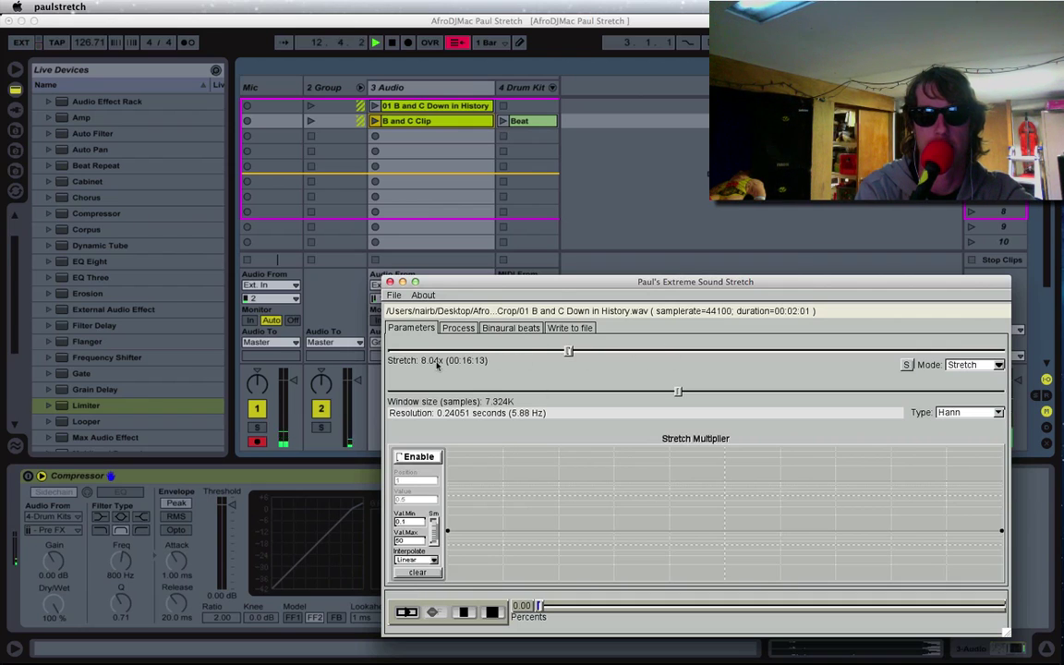
left_click_drag(567, 351, 1003, 347)
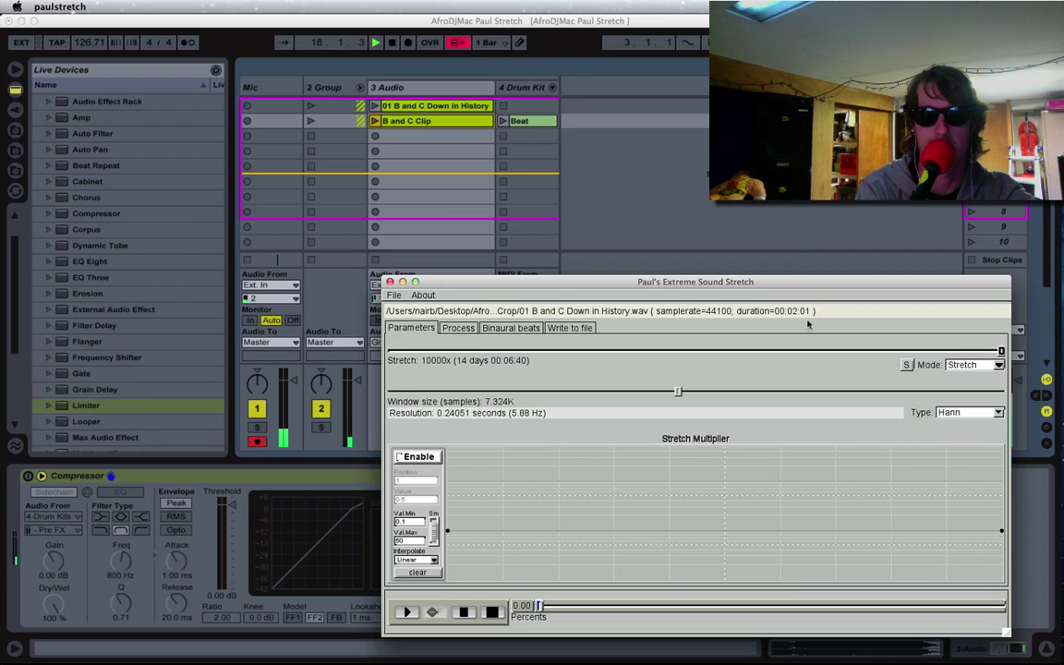
left_click_drag(990, 351, 601, 351)
Switch the mode to HyperStretch, set the stretch to 12.12x, and play the result
left_click(995, 365)
left_click(980, 376)
left_click_drag(601, 351, 1000, 351)
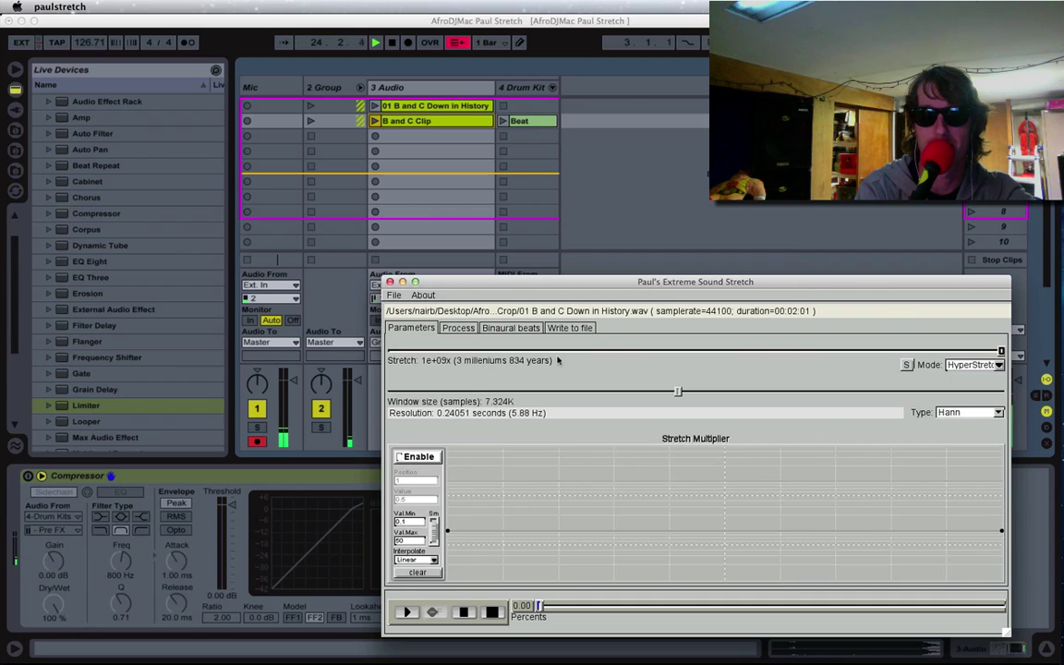
left_click(824, 351)
left_click_drag(824, 351, 572, 316)
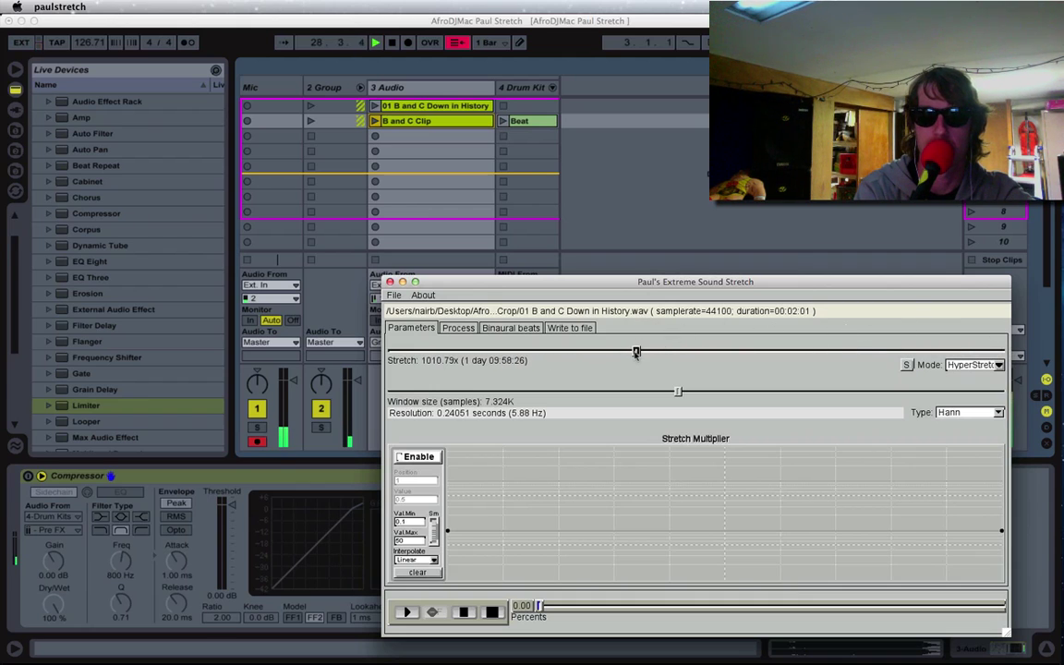
left_click_drag(637, 351, 496, 361)
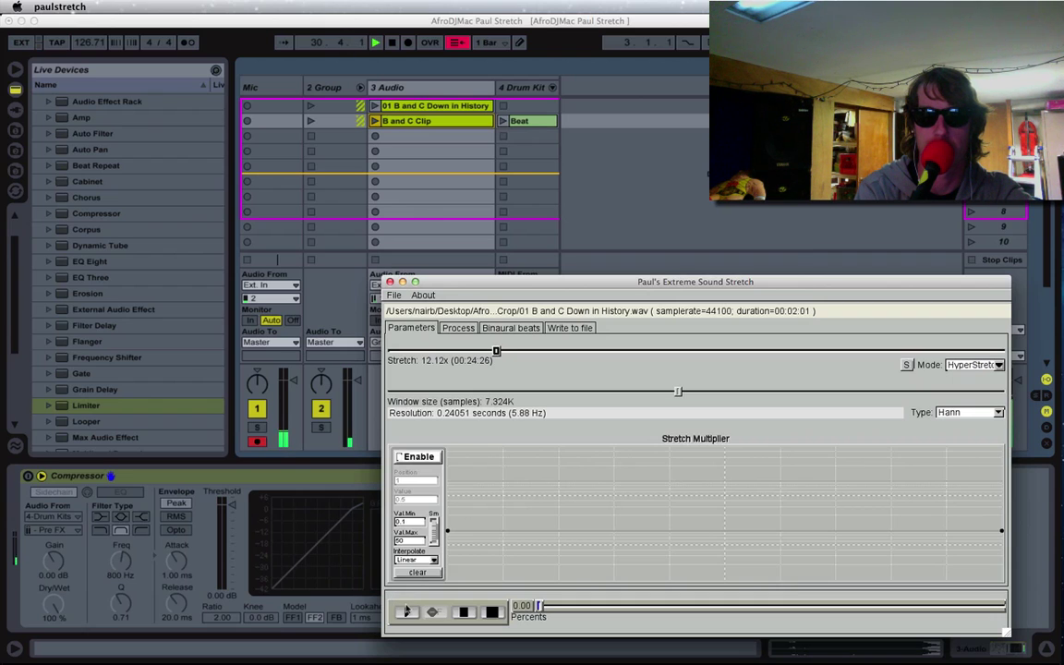
left_click(406, 611)
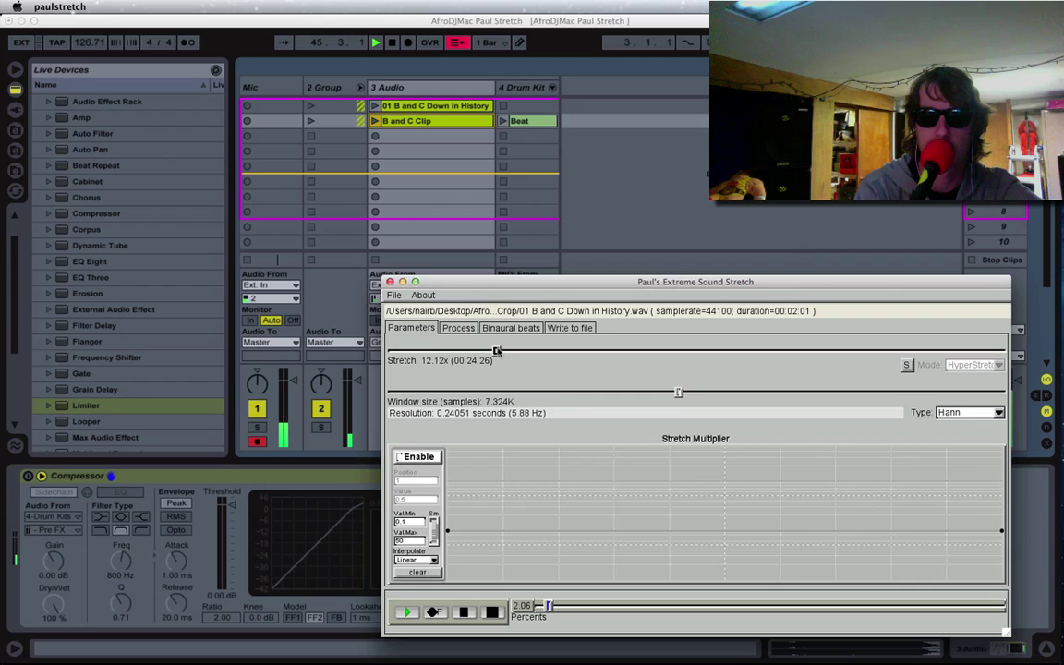
Sweep the stretch between about 67x and 908x during playback, leaving it at 315.15x
left_click_drag(497, 351, 554, 352)
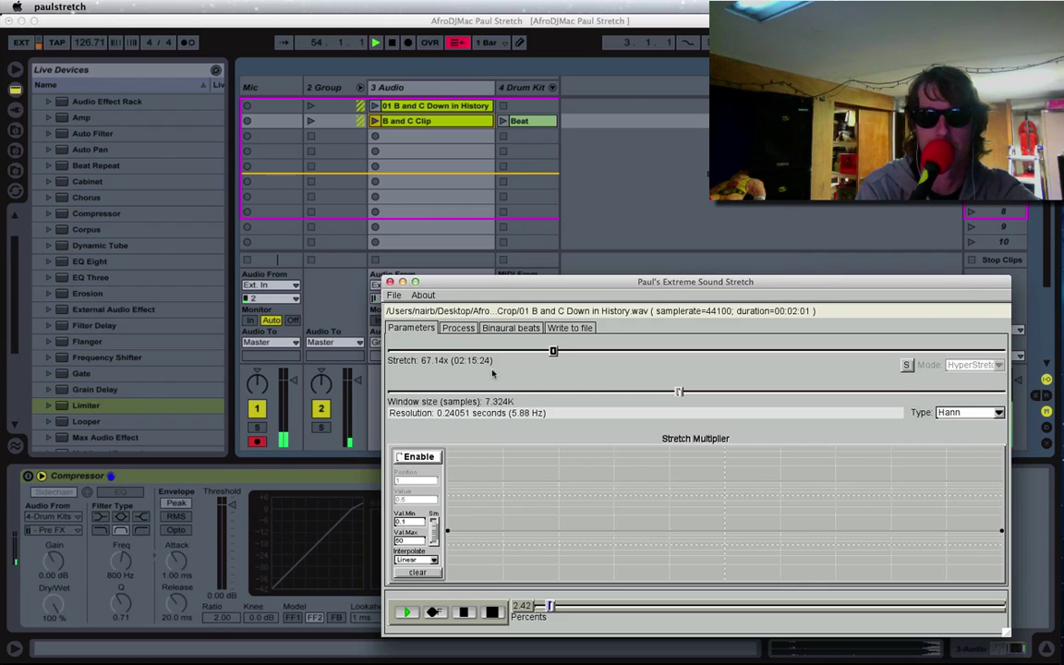
left_click_drag(554, 351, 894, 364)
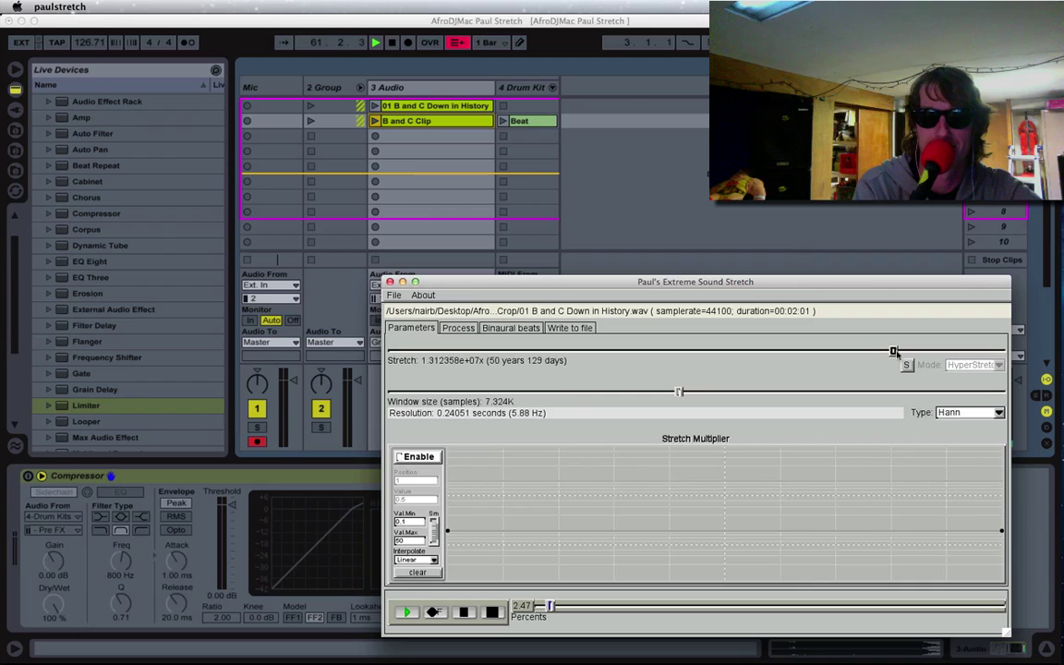
left_click_drag(893, 351, 659, 350)
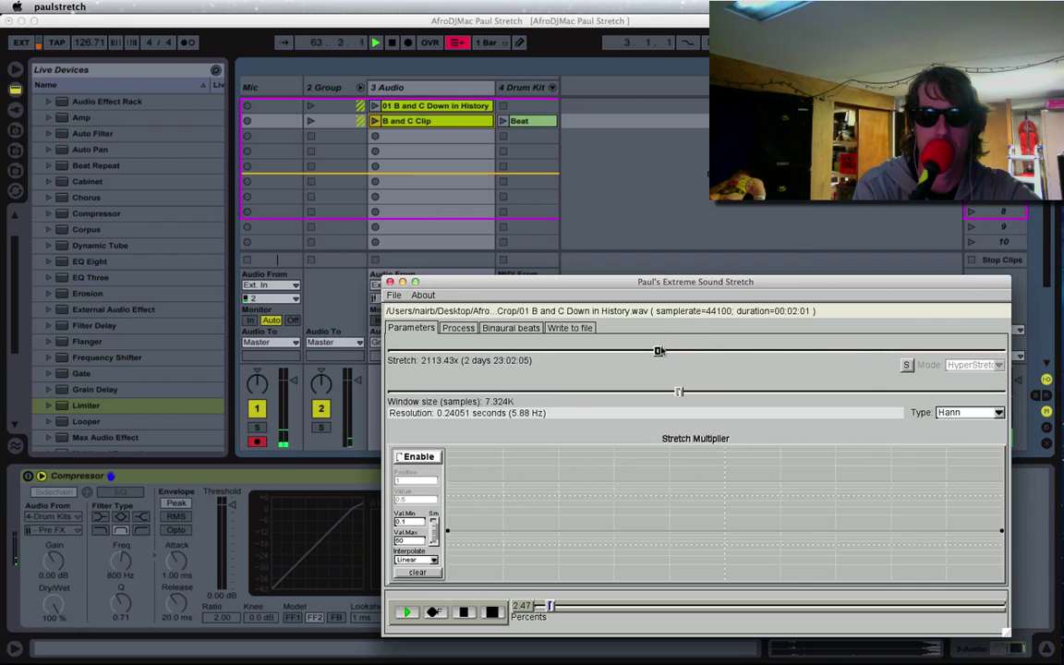
left_click_drag(659, 351, 602, 352)
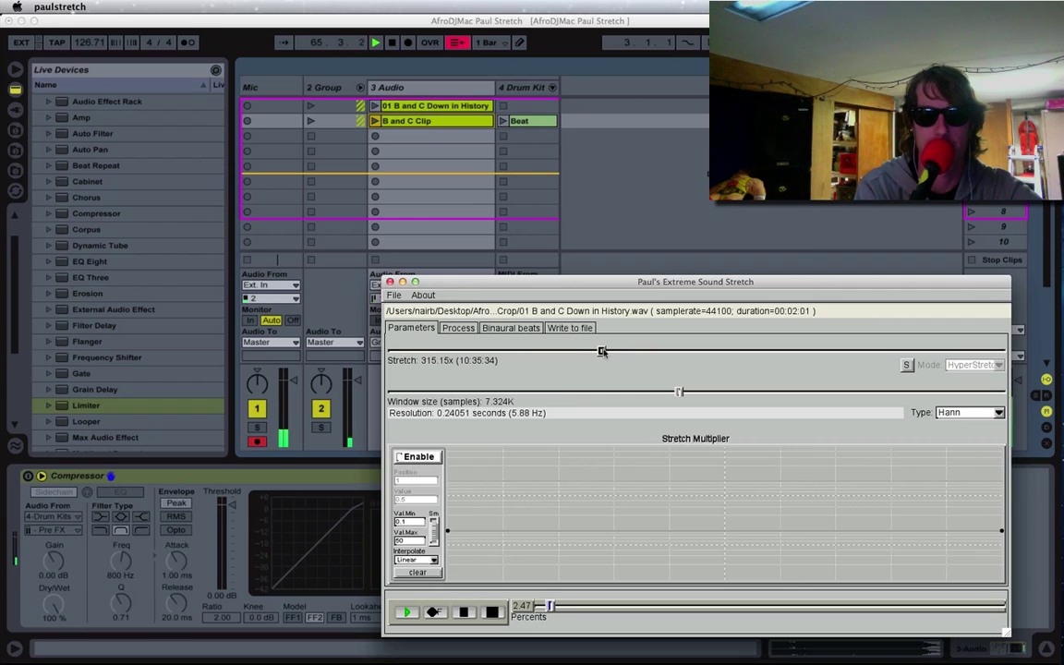
Enable the Process filter with its upper frequency Freq2 set to 11000 Hz
left_click(461, 329)
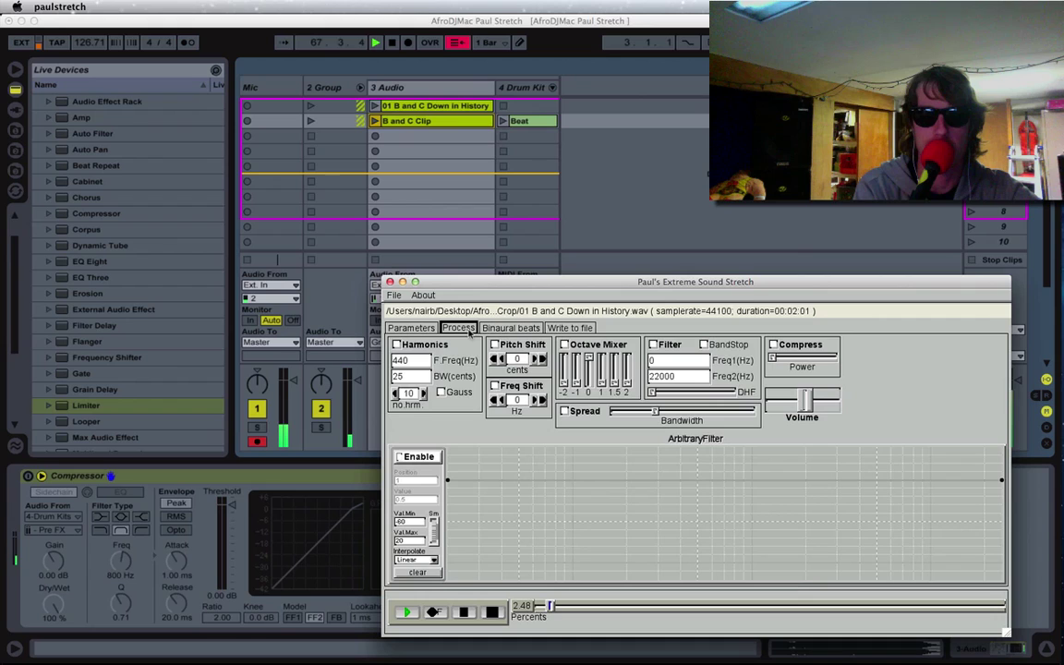
left_click(667, 345)
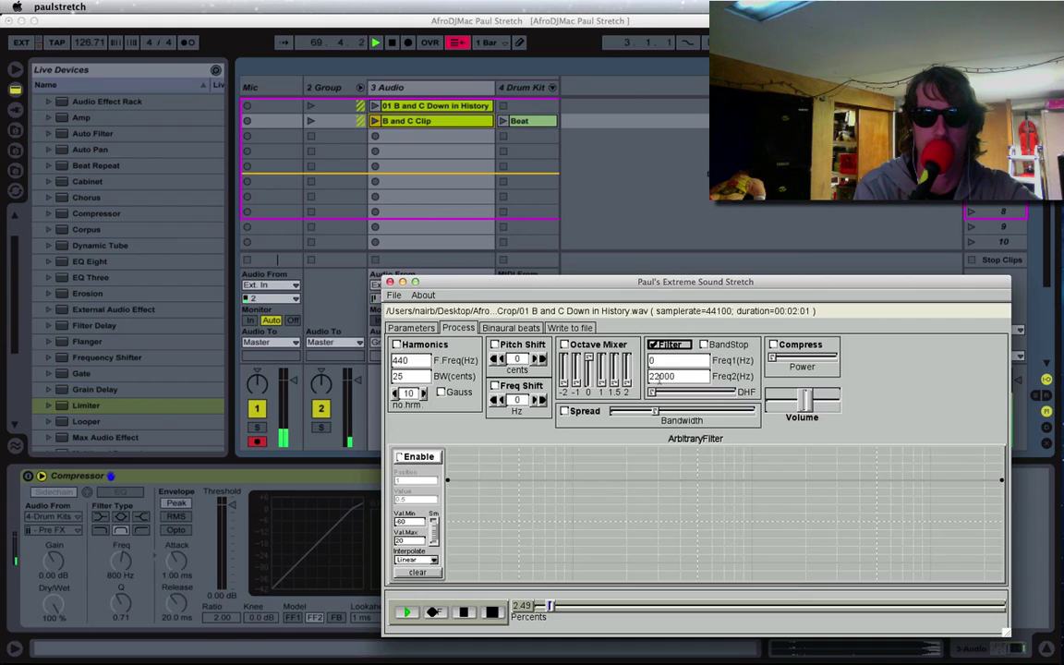
left_click_drag(659, 377, 649, 376)
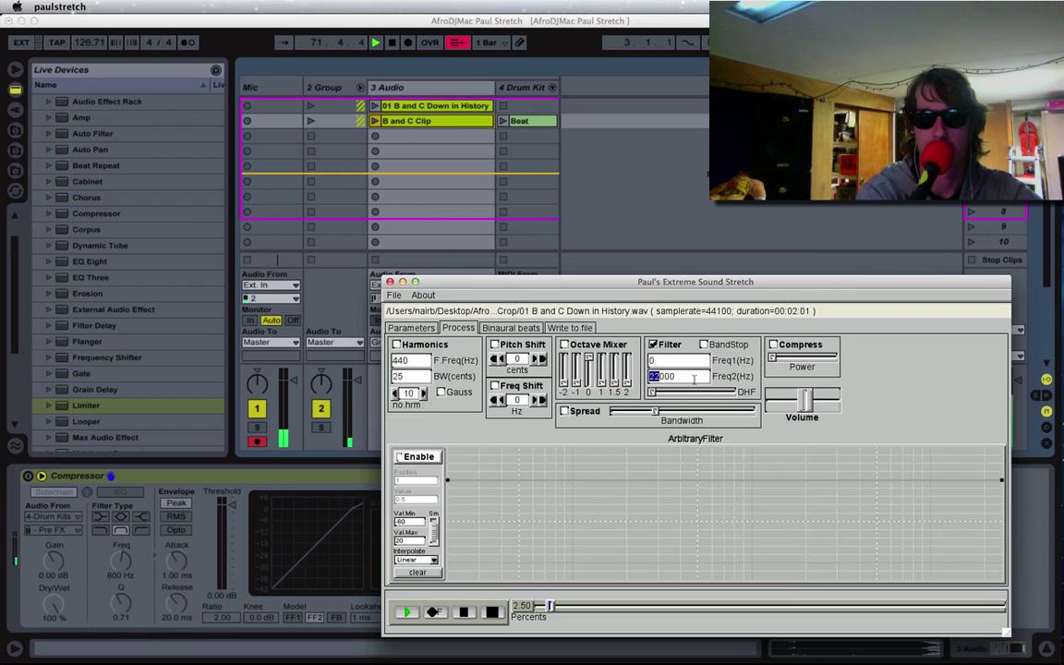
type("11")
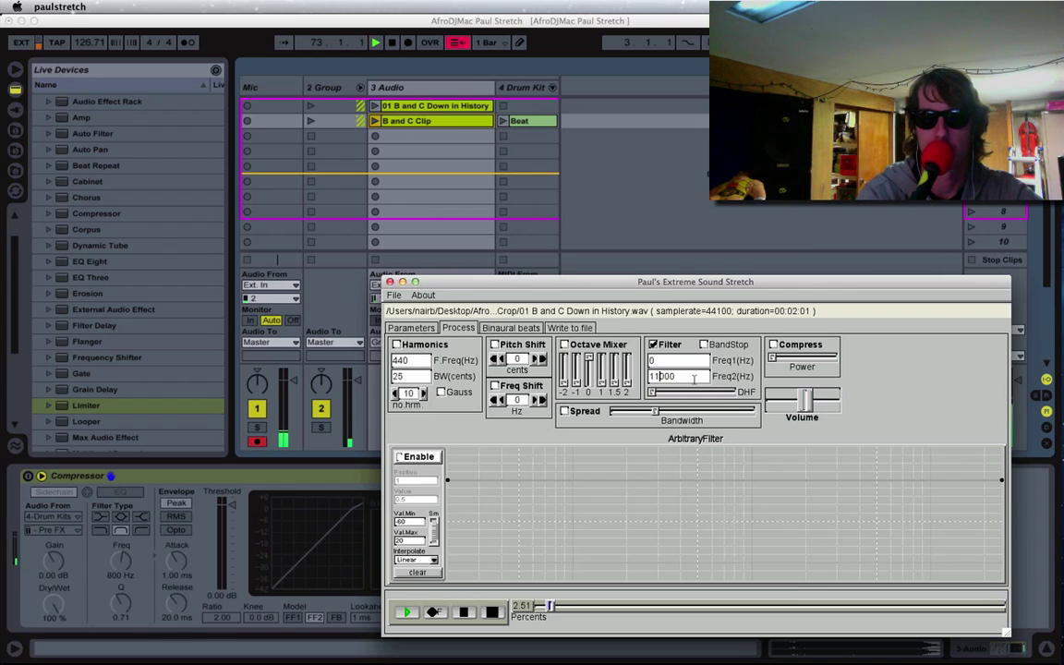
key("Tab")
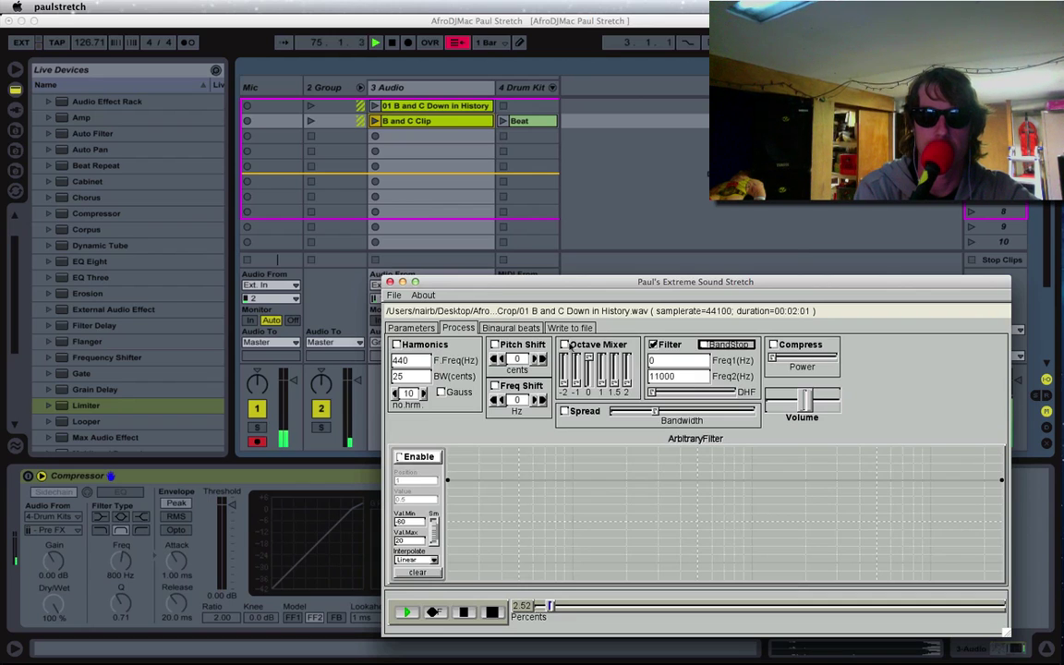
left_click(410, 328)
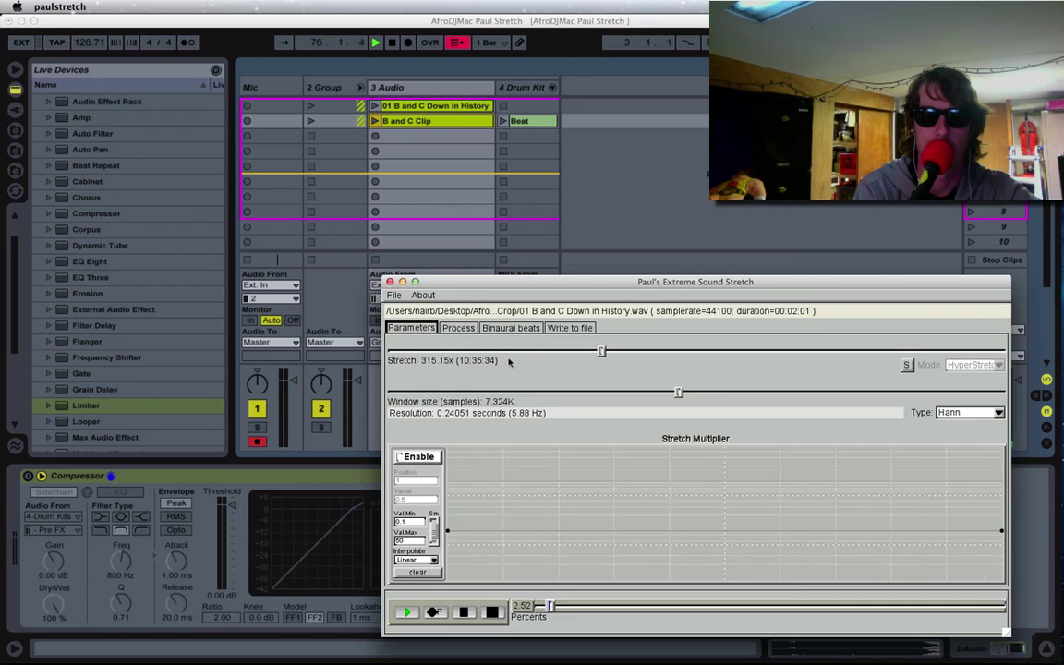
Bring the stretch down to 8.93x for recording into Live's 3 Audio track
left_click_drag(481, 352, 485, 351)
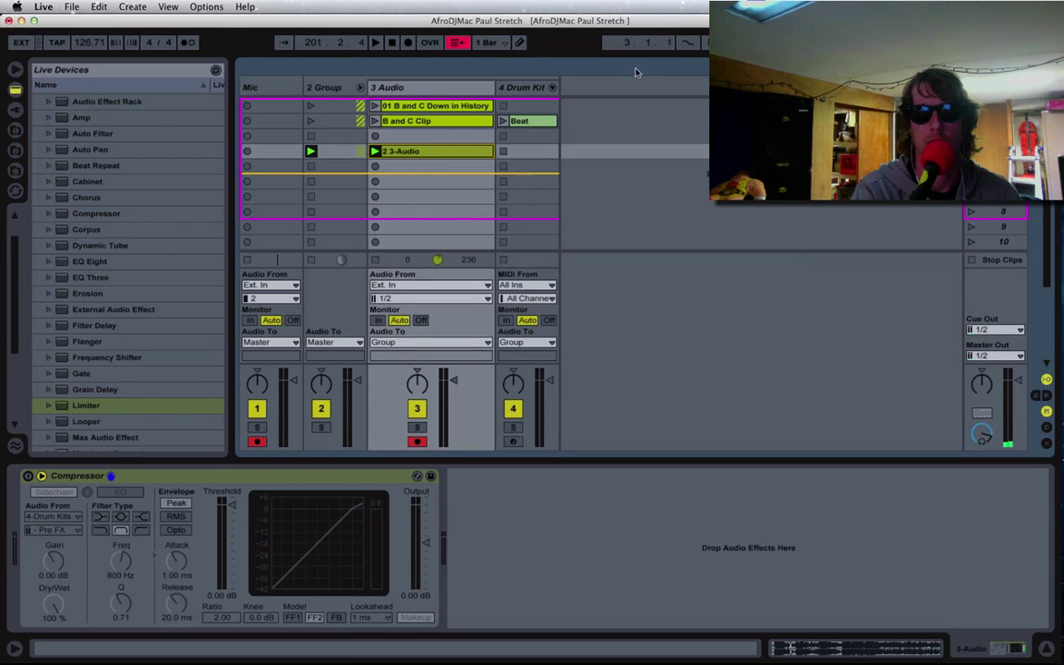
Rename the recorded 2 3-Audio clip to 'Super Stretch' with Cmd+R
left_click(565, 67)
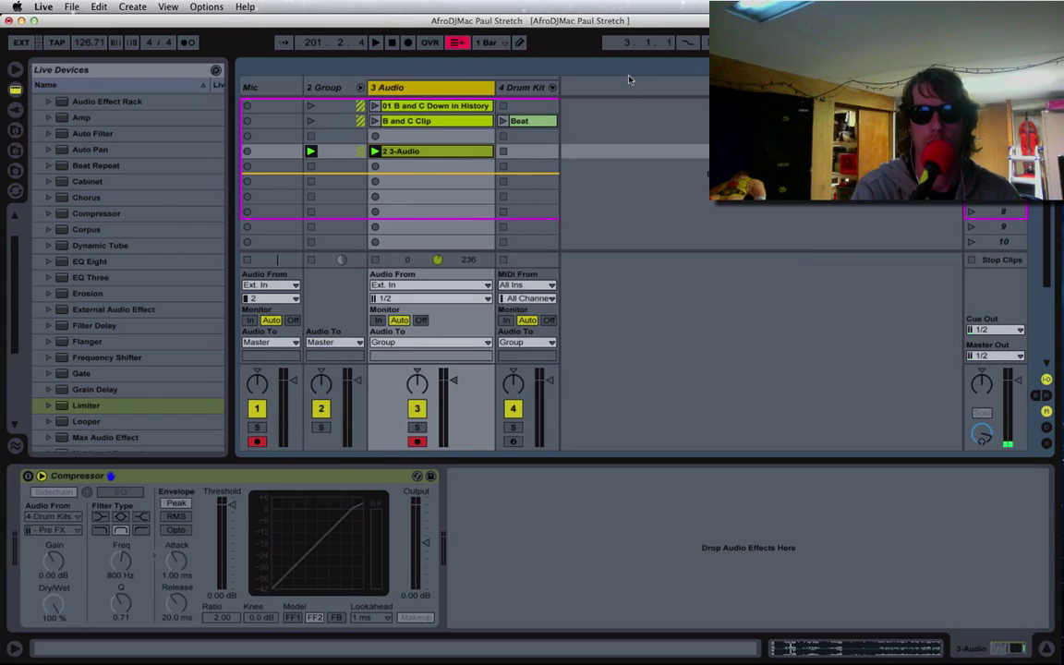
left_click(418, 153)
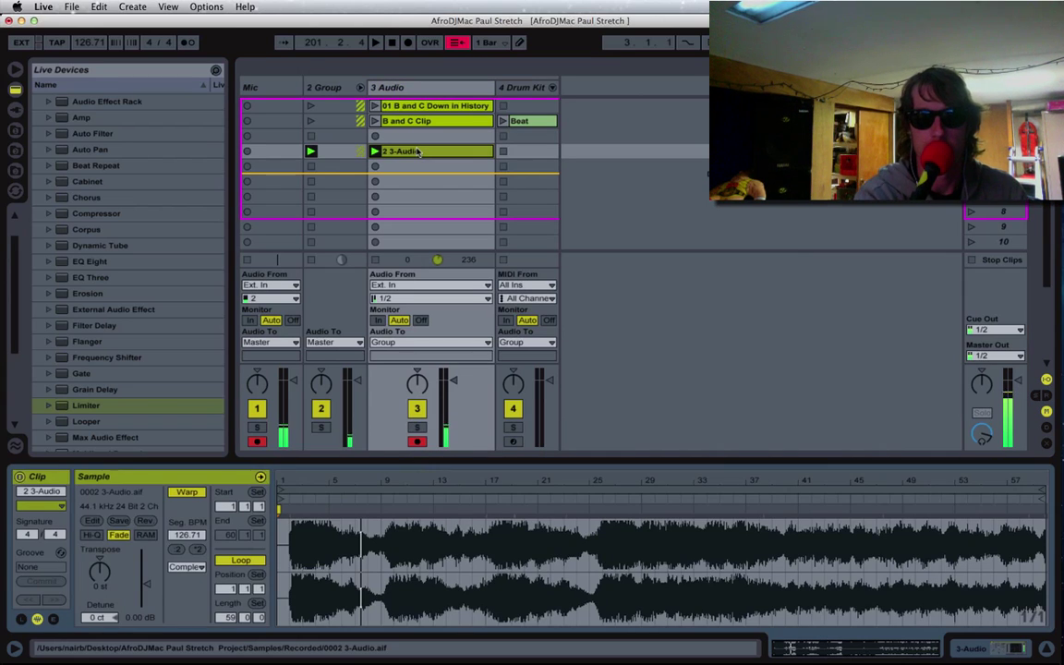
key("super+r")
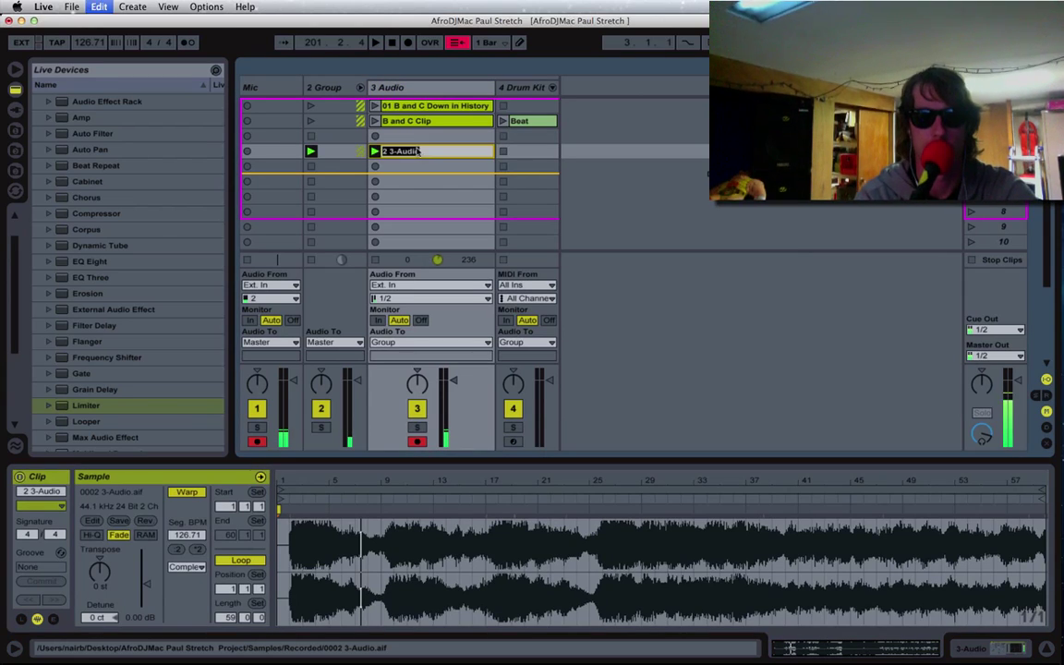
type("super St")
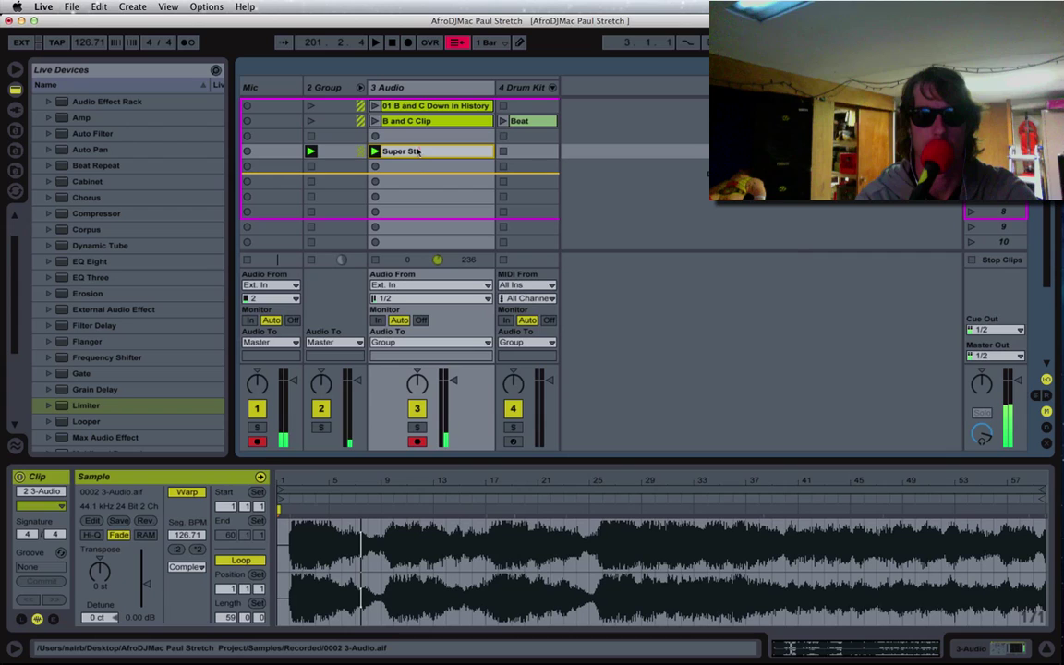
type("retch")
key("Return")
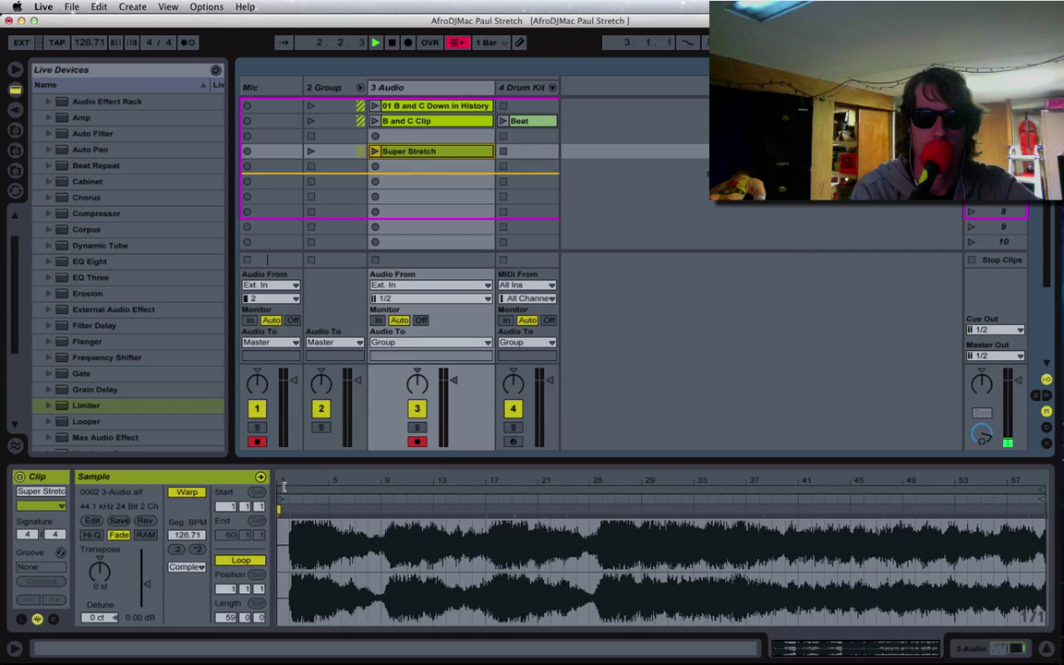
Launch the Super Stretch clip and skip playback ahead within its sample
left_click_drag(282, 488, 292, 491)
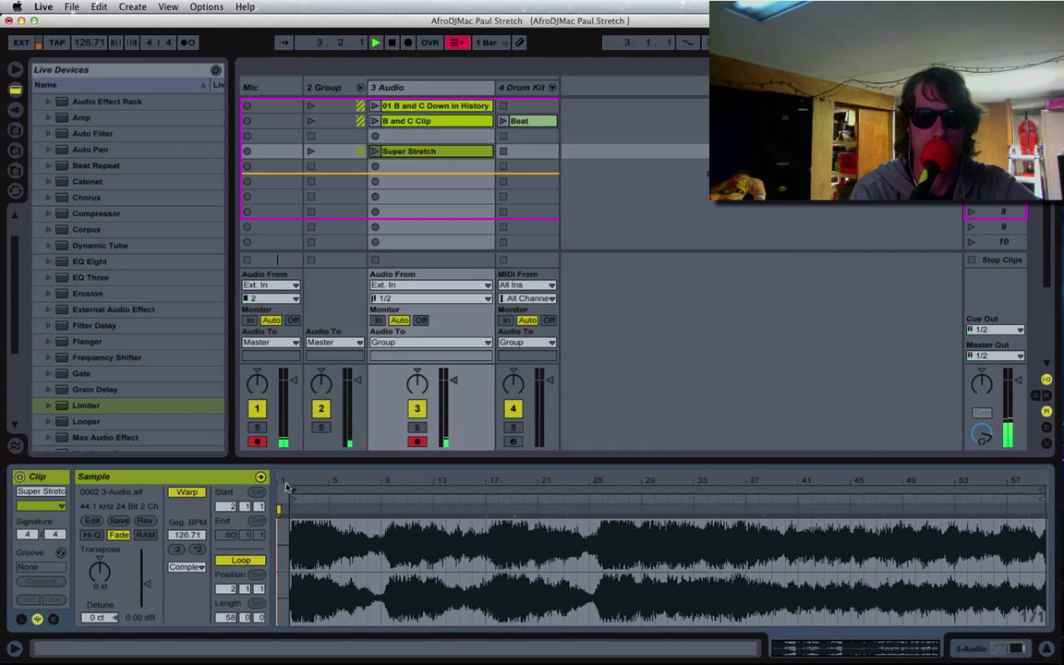
left_click(376, 152)
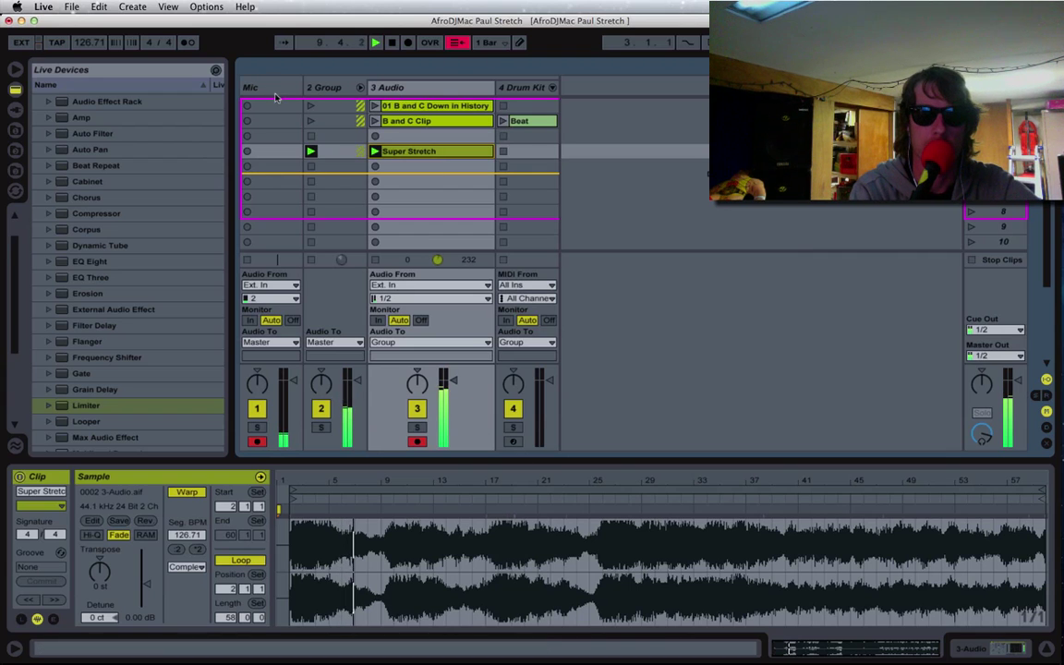
left_click(602, 495)
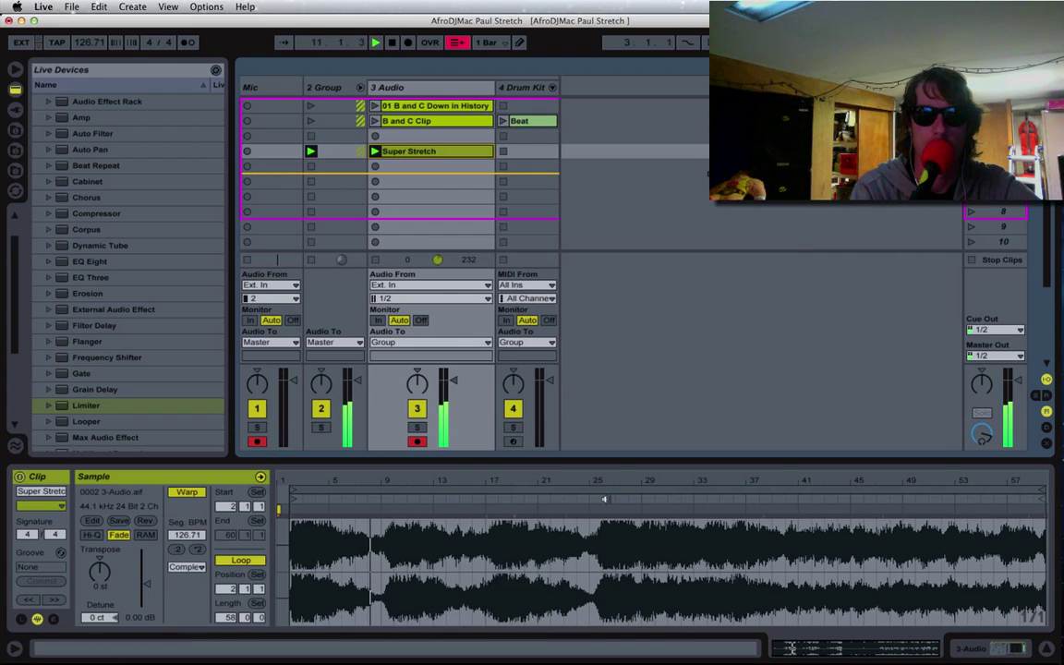
left_click(741, 498)
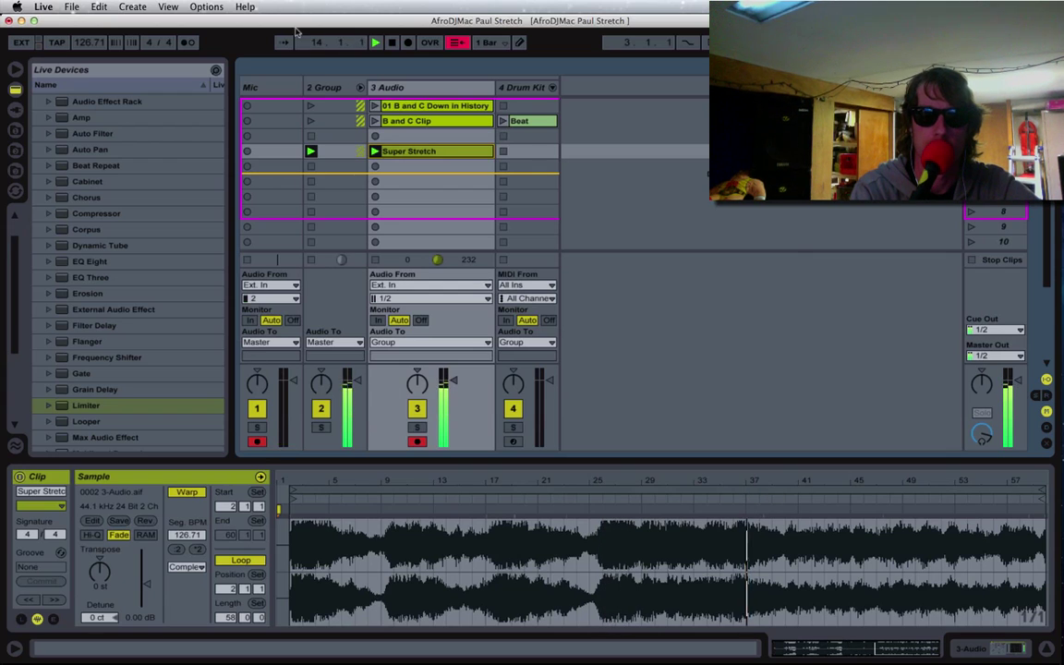
Raise the 2 Group compressor threshold to about -25 dB, then return to the clip details
left_click(304, 340)
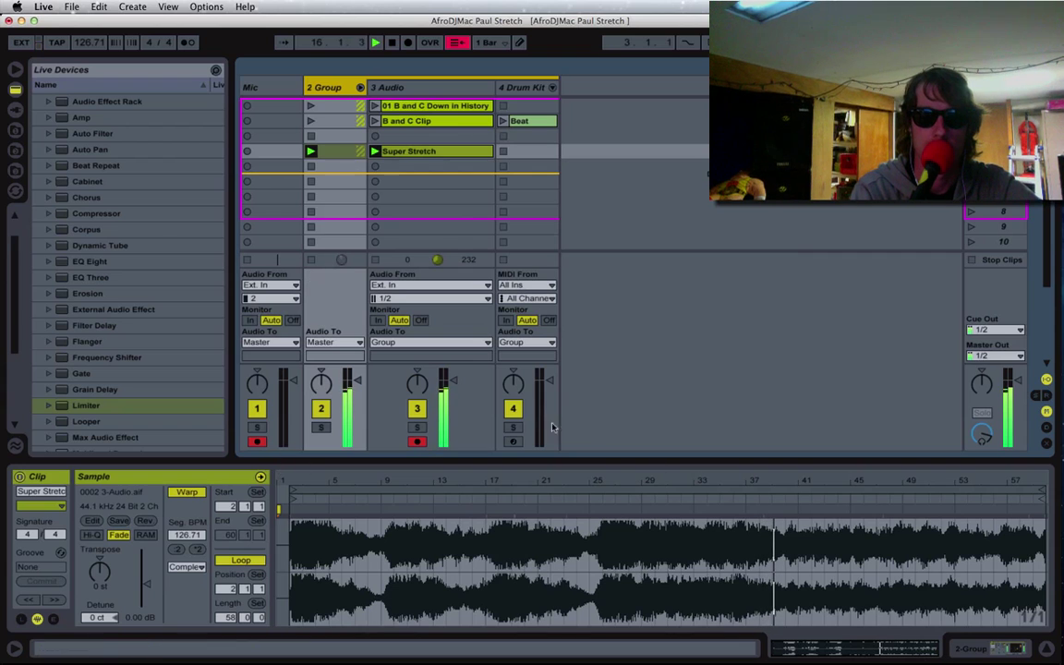
left_click(351, 86)
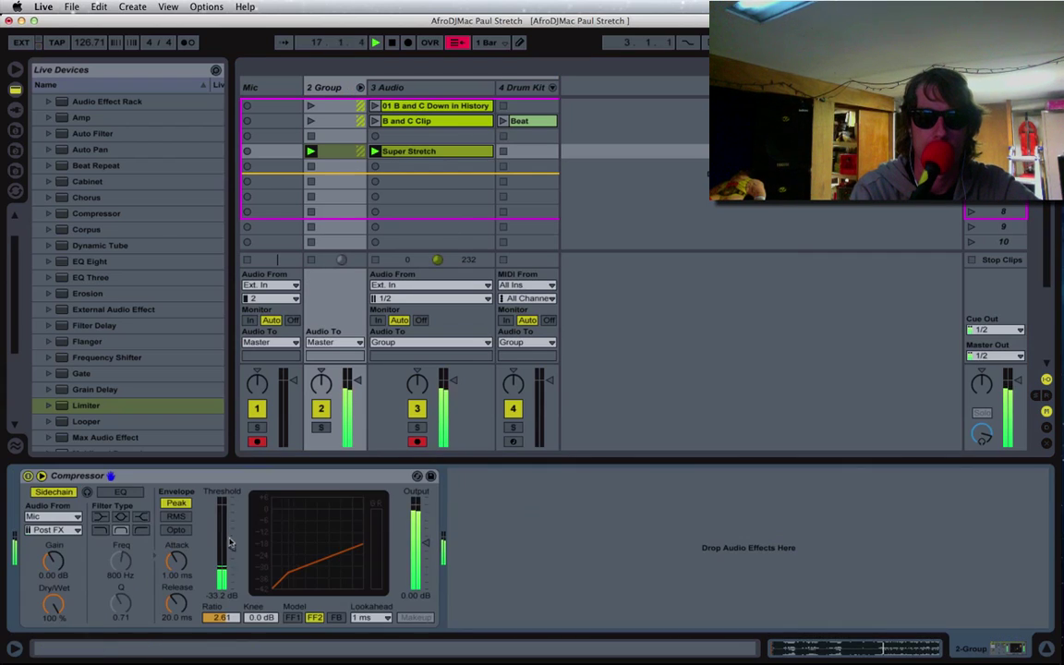
left_click_drag(231, 547, 230, 539)
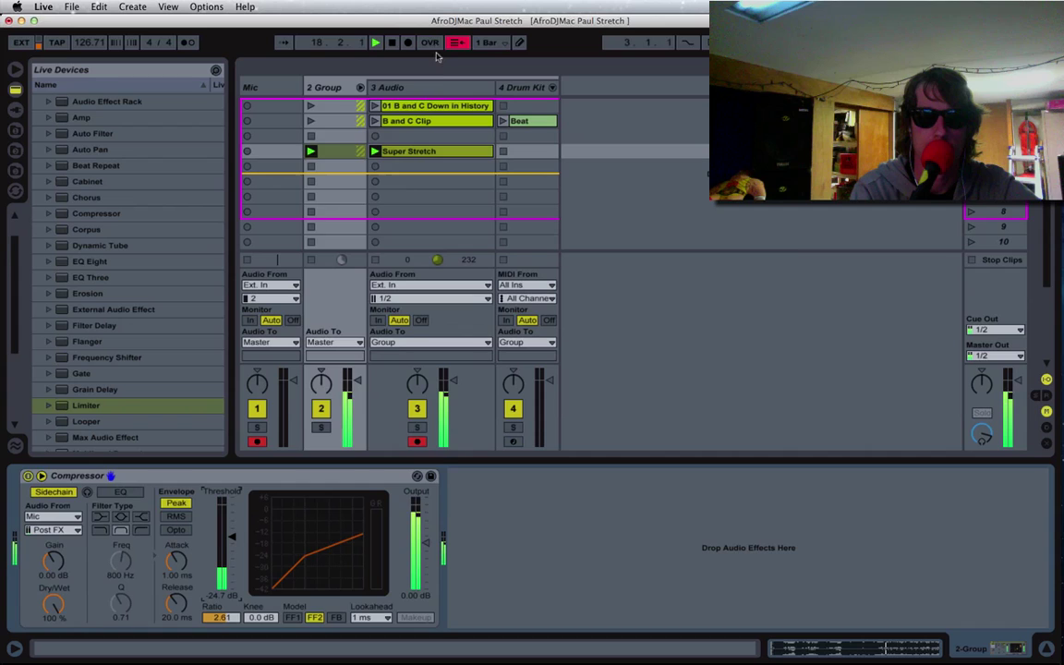
left_click(437, 90)
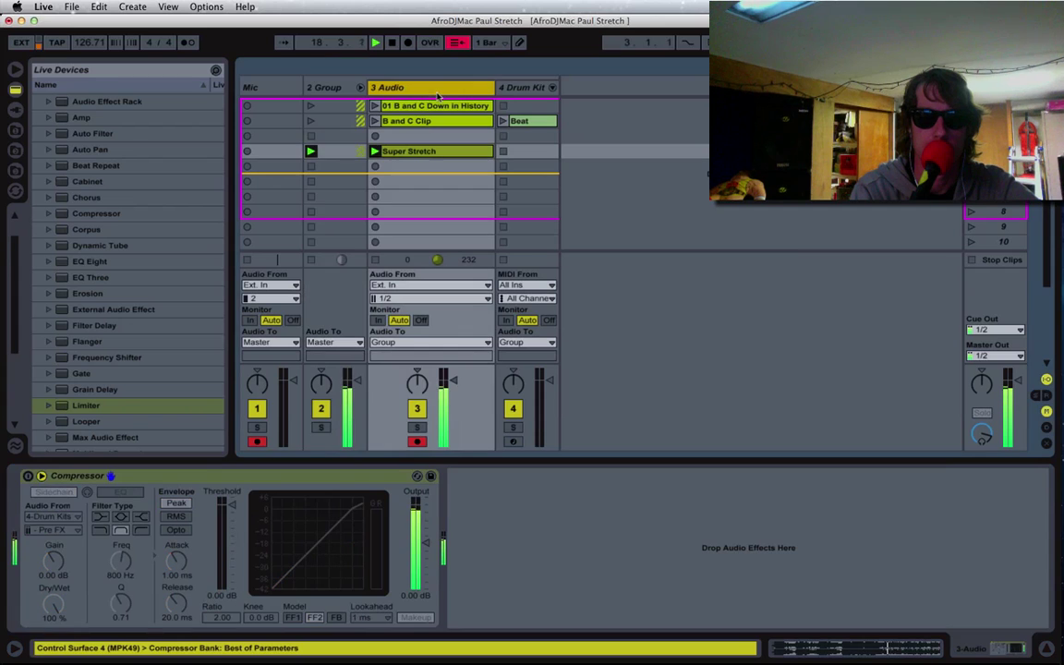
left_click(440, 156)
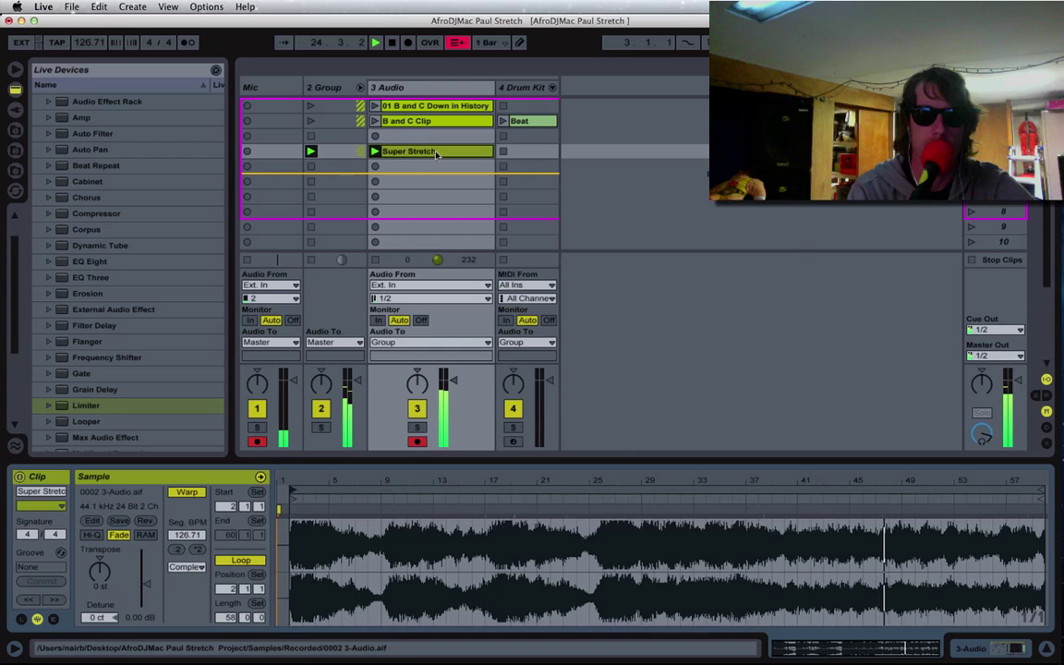
Copy the Super Stretch clip into the slot below and trim it to bars 41–59
left_click_drag(441, 153, 437, 167)
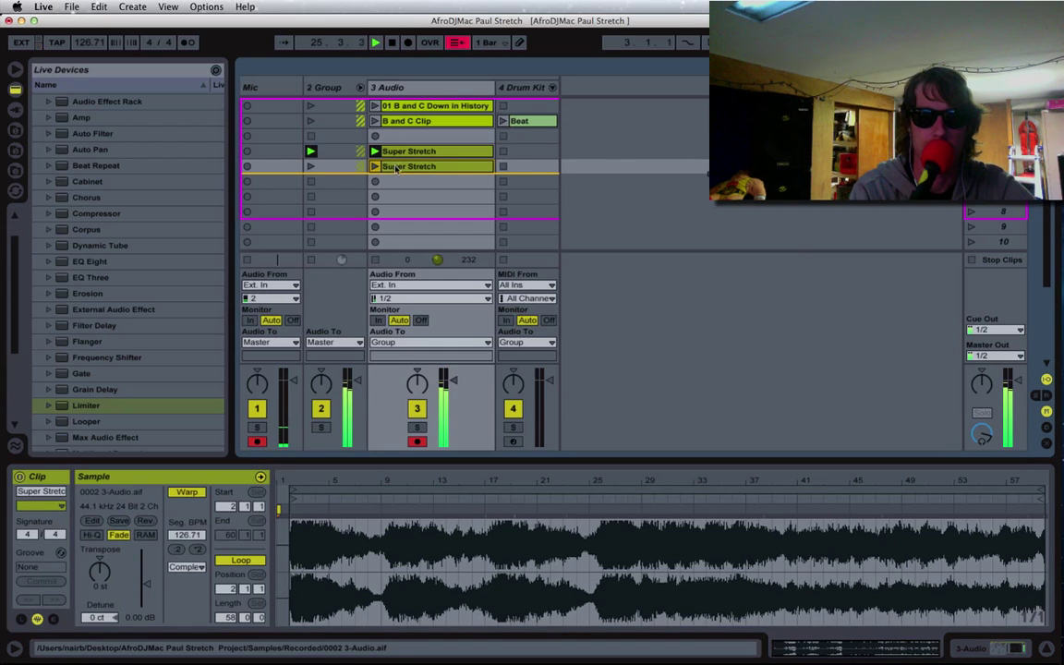
left_click_drag(281, 489, 294, 490)
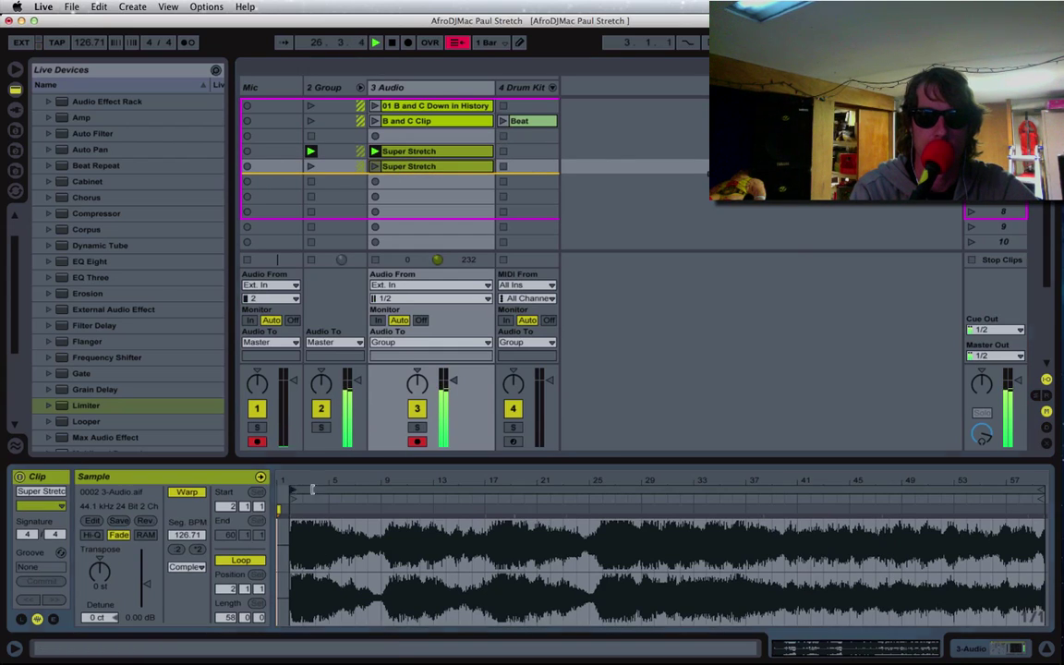
left_click_drag(373, 488, 794, 482)
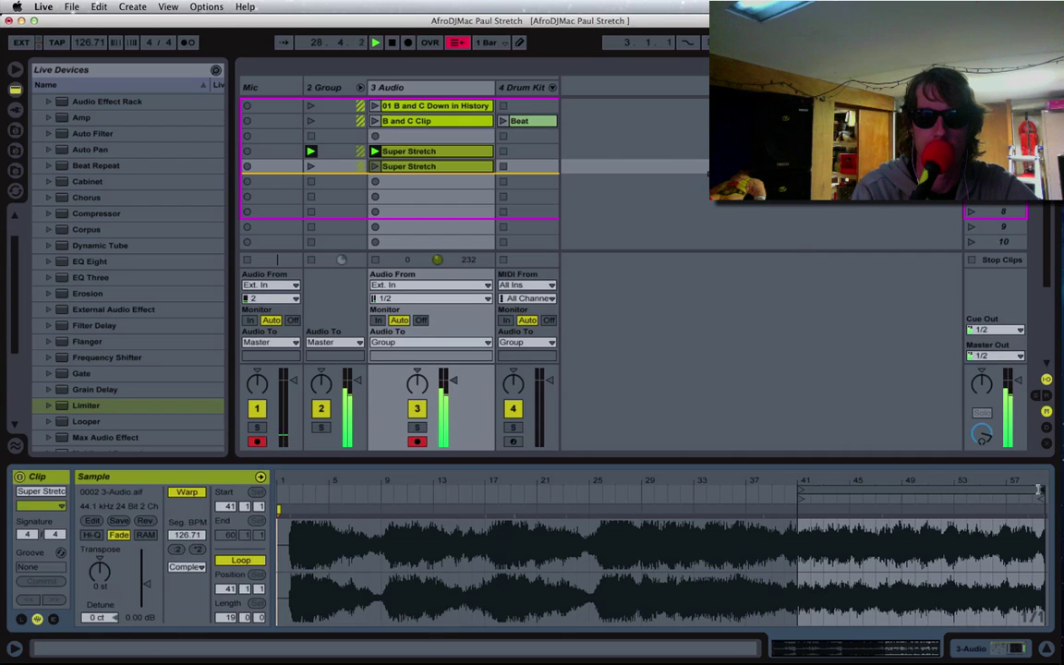
left_click_drag(1037, 490, 1031, 491)
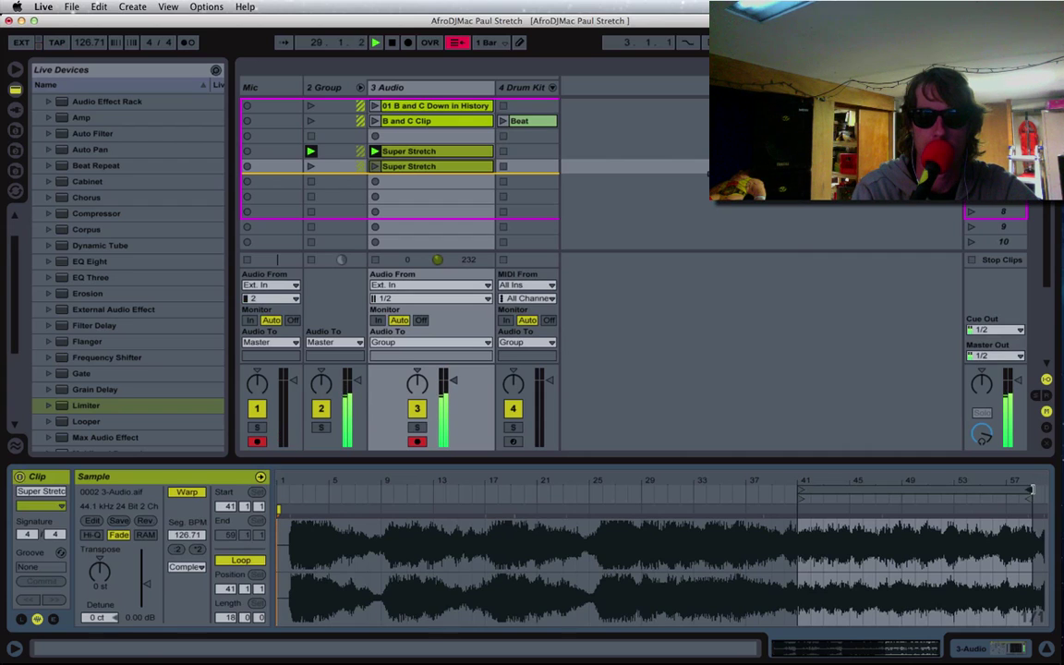
Launch the trimmed copy together with the Beat clip on the 4 Drum Kit track
left_click(373, 166)
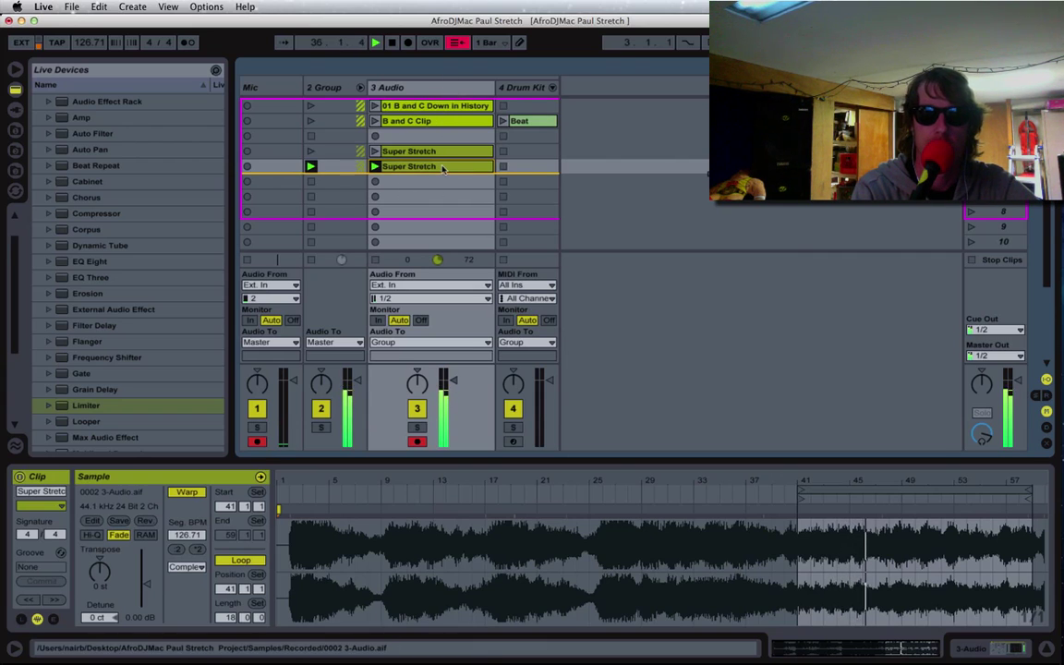
left_click(436, 88)
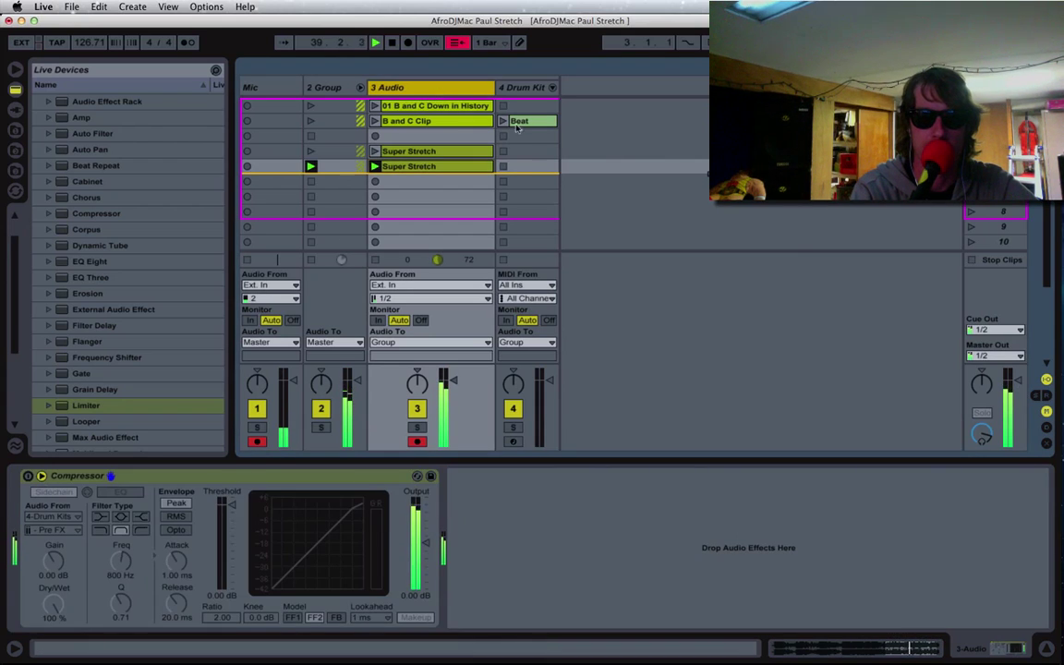
left_click(503, 121)
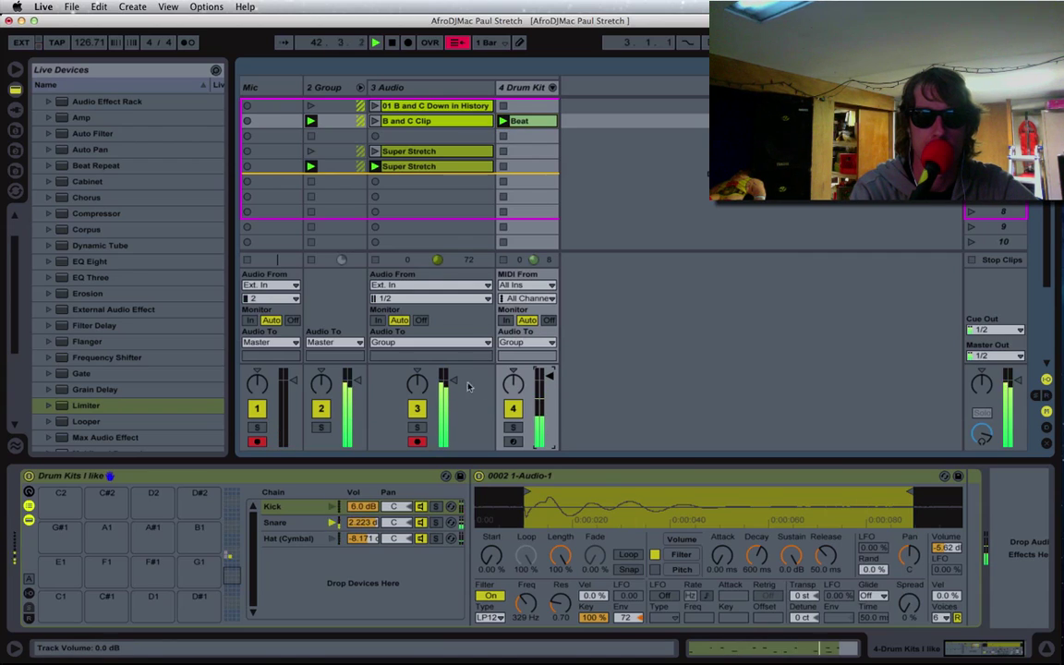
Set 3 Audio to -6 dB and enable its Compressor, sidechained to 4-Drum Kits at -28 dB
left_click_drag(450, 380, 452, 390)
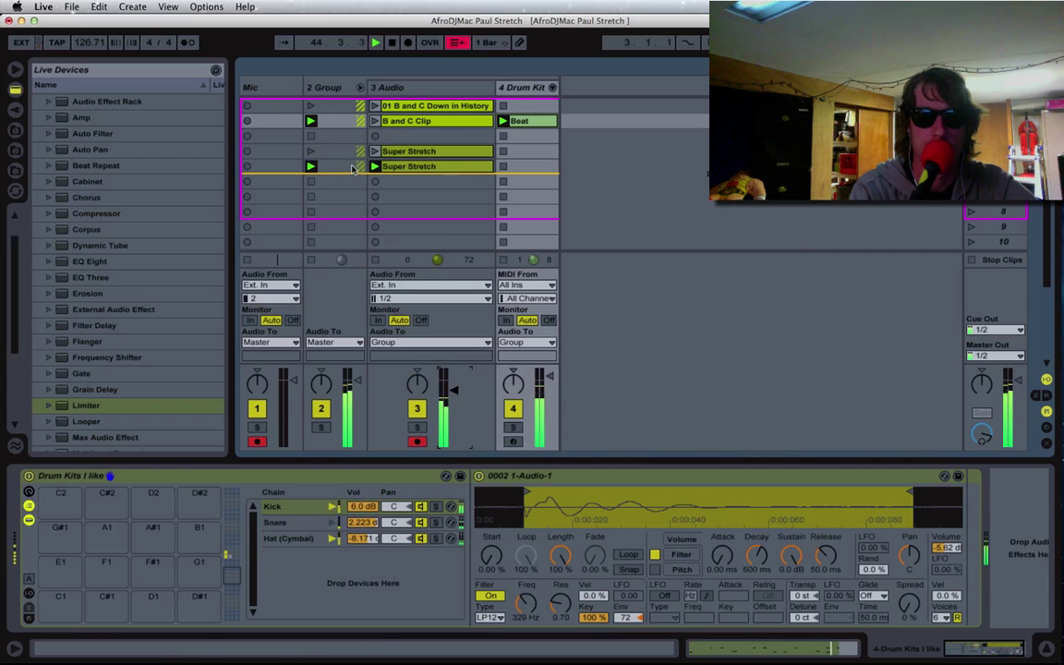
left_click(466, 169)
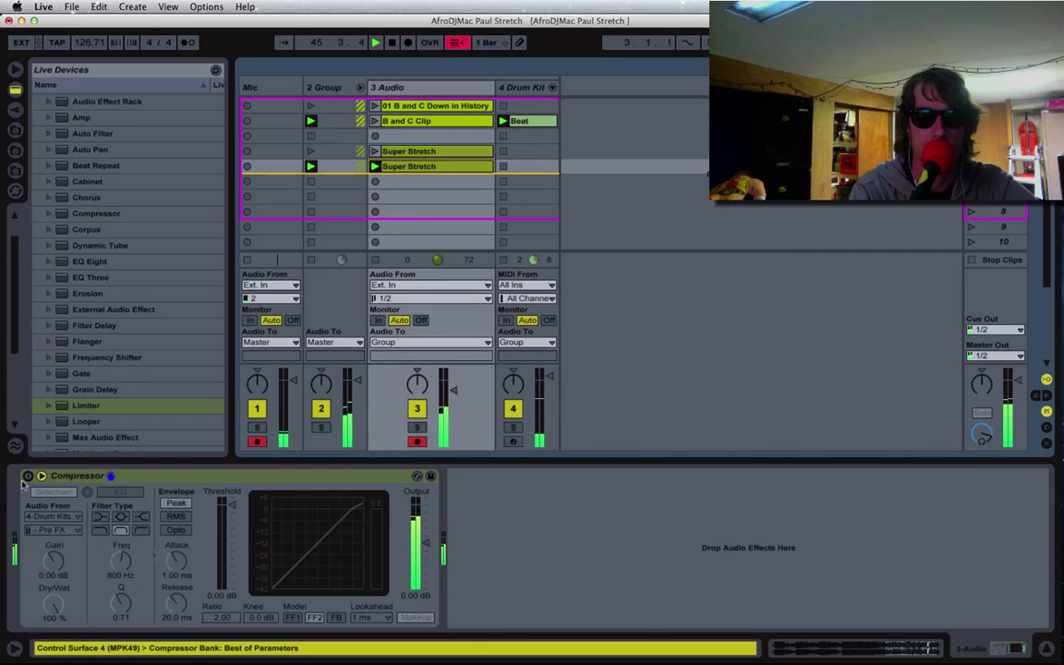
left_click(28, 476)
left_click(452, 391)
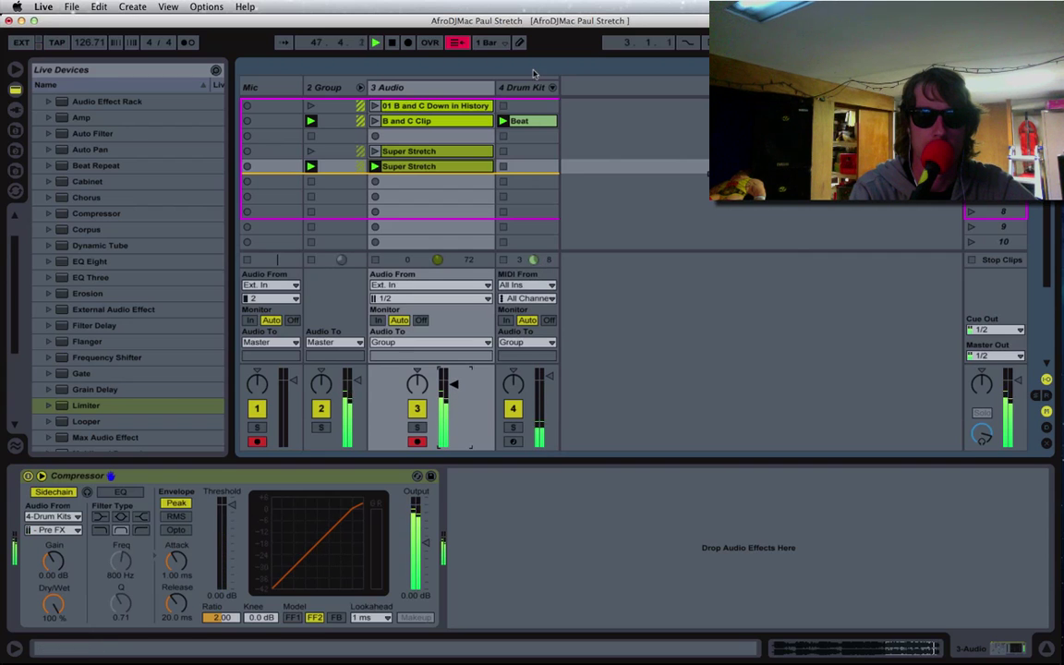
left_click(532, 88)
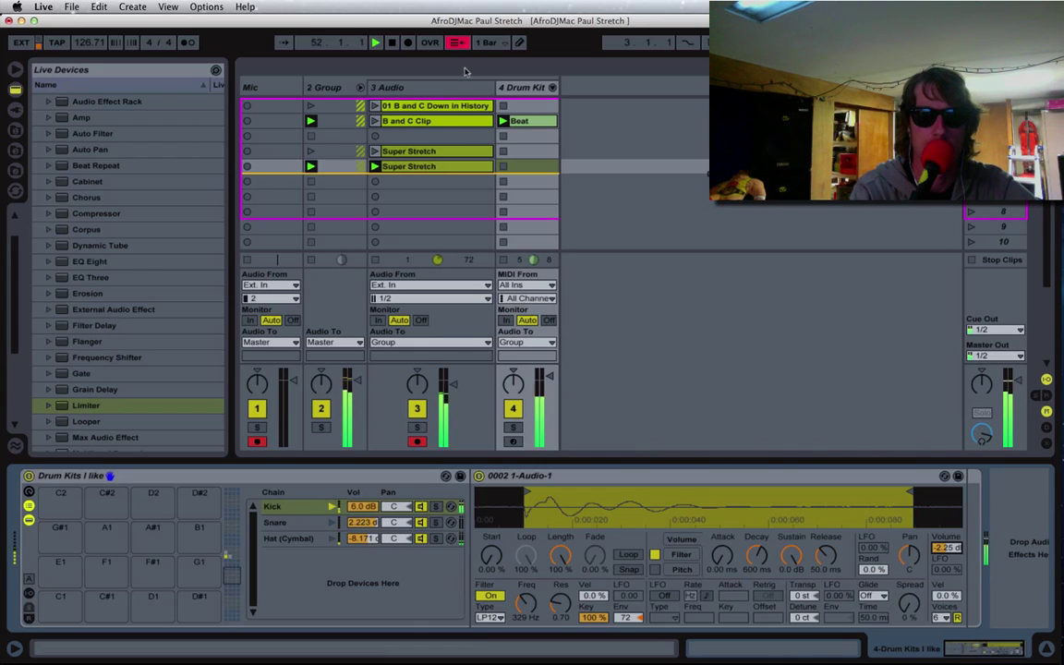
left_click(417, 87)
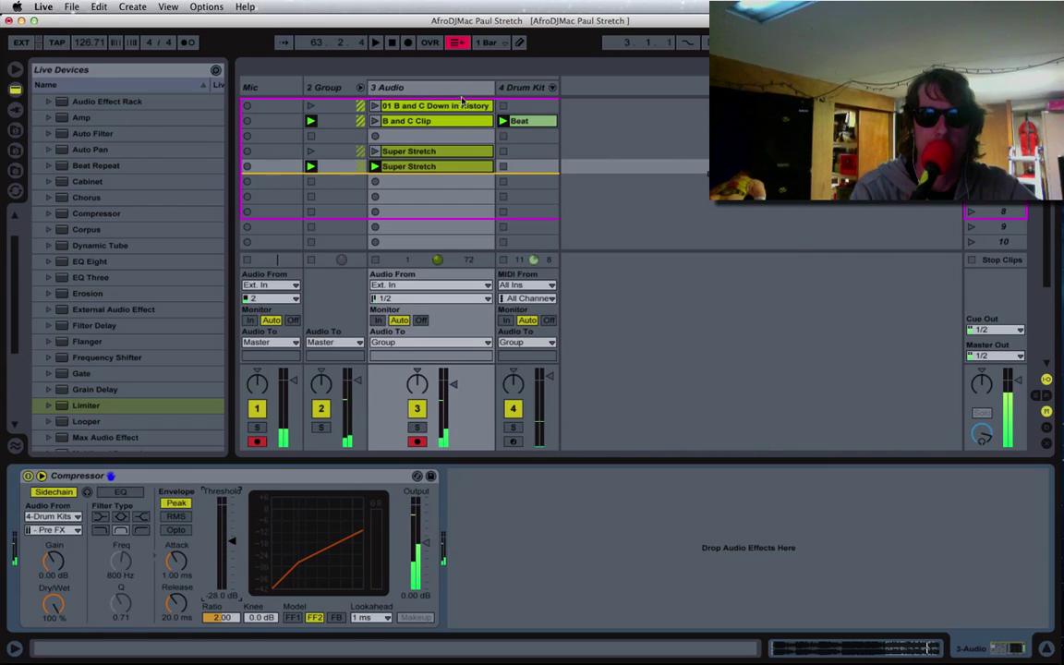
Slice the Super Stretch clip to a new MIDI track at one slice per 1/4 Note
right_click(456, 171)
left_click(424, 173)
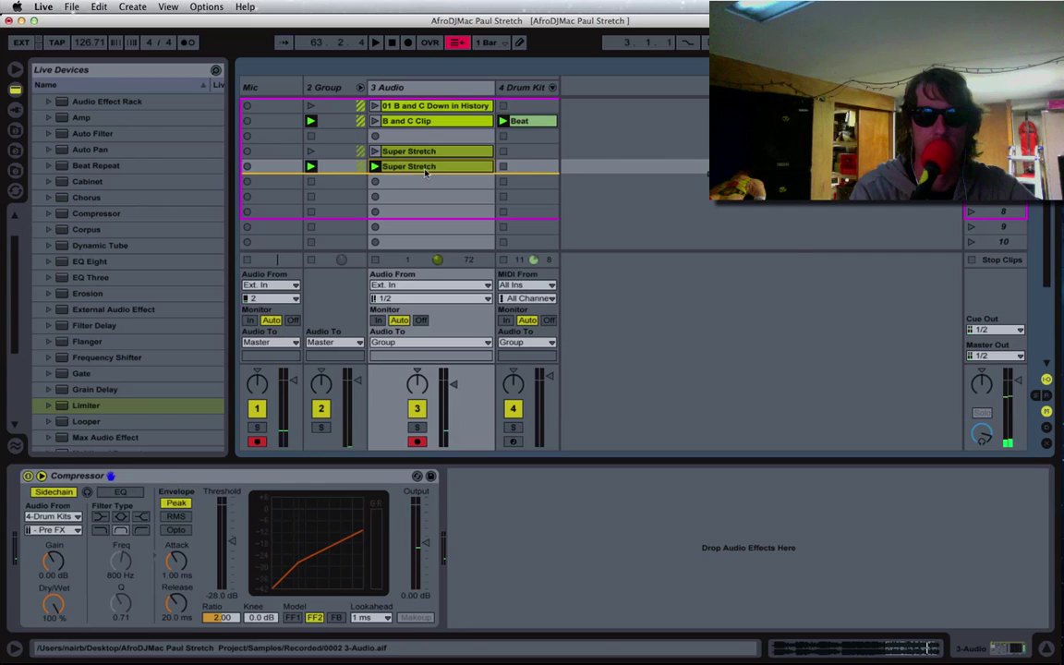
double_click(425, 173)
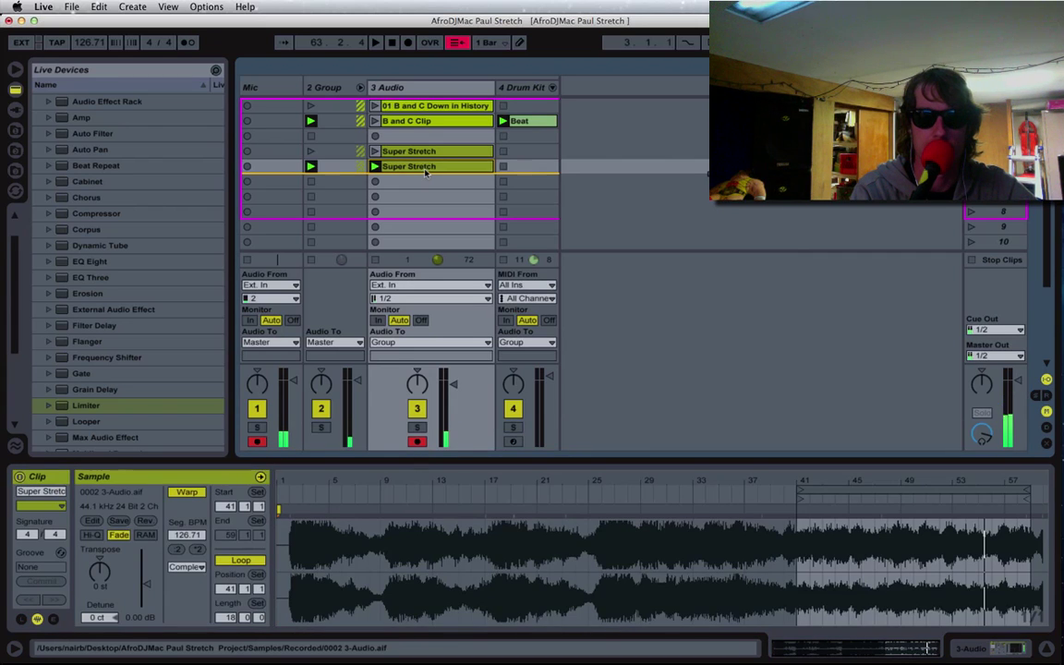
right_click(425, 173)
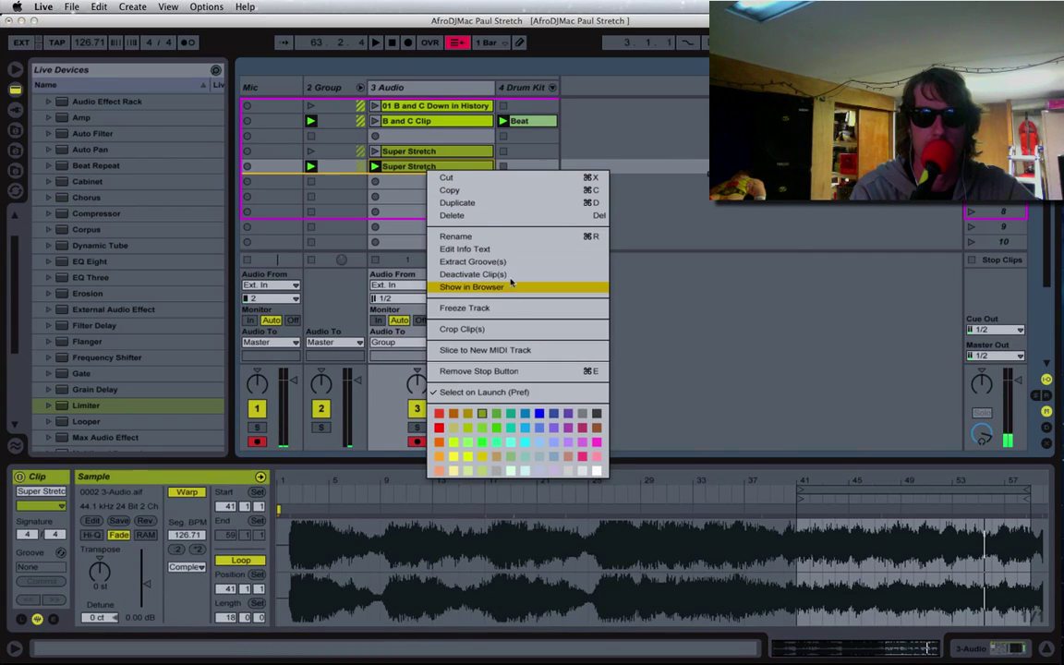
left_click(523, 350)
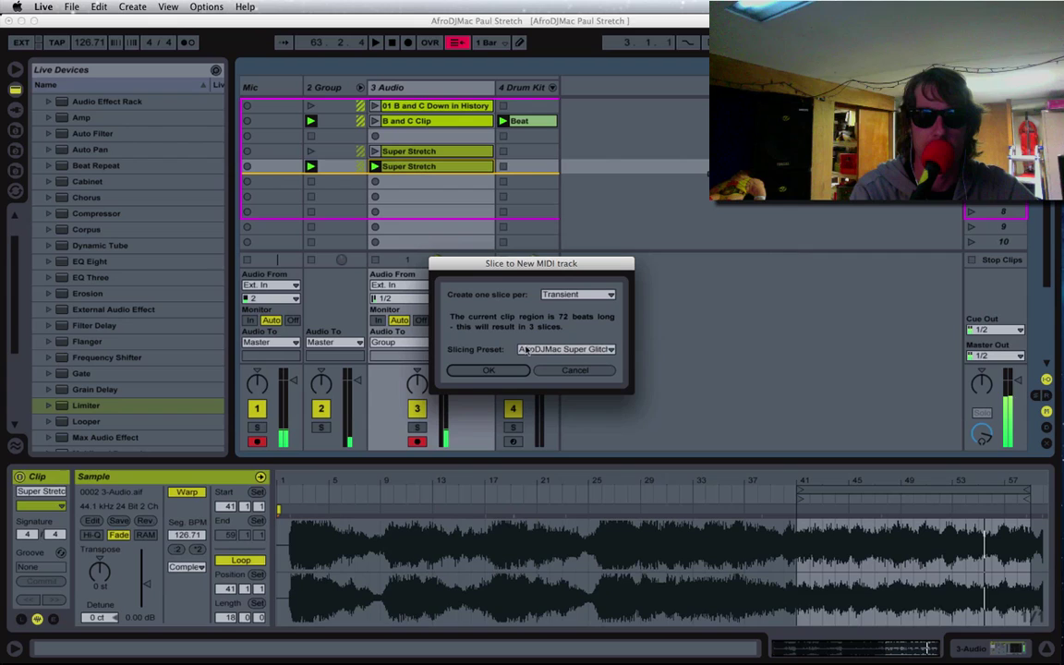
left_click(580, 296)
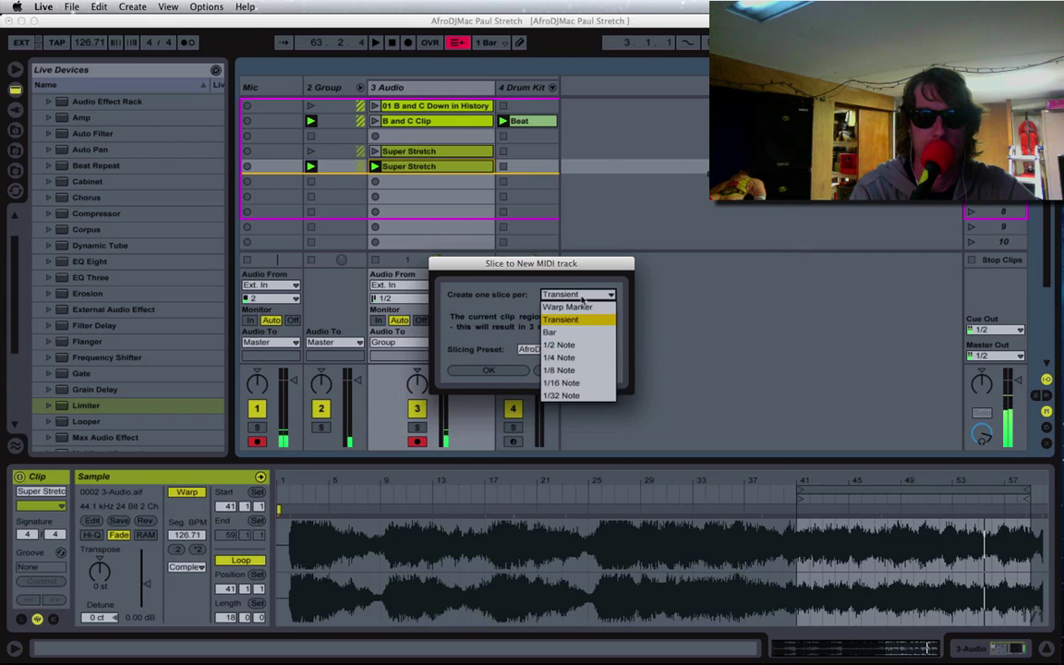
left_click(584, 371)
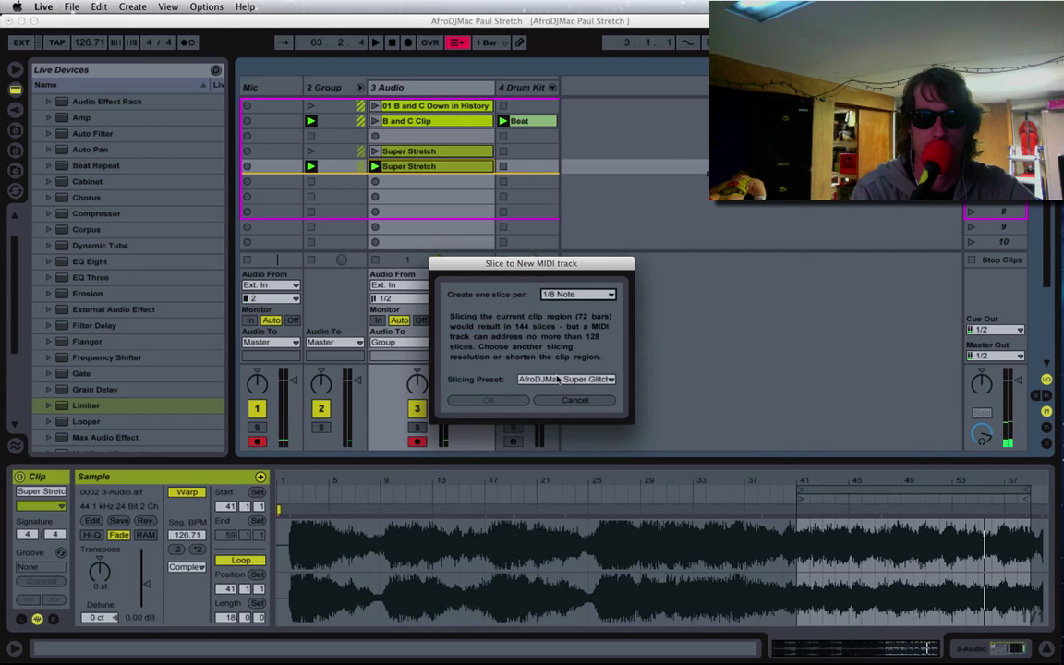
left_click(570, 295)
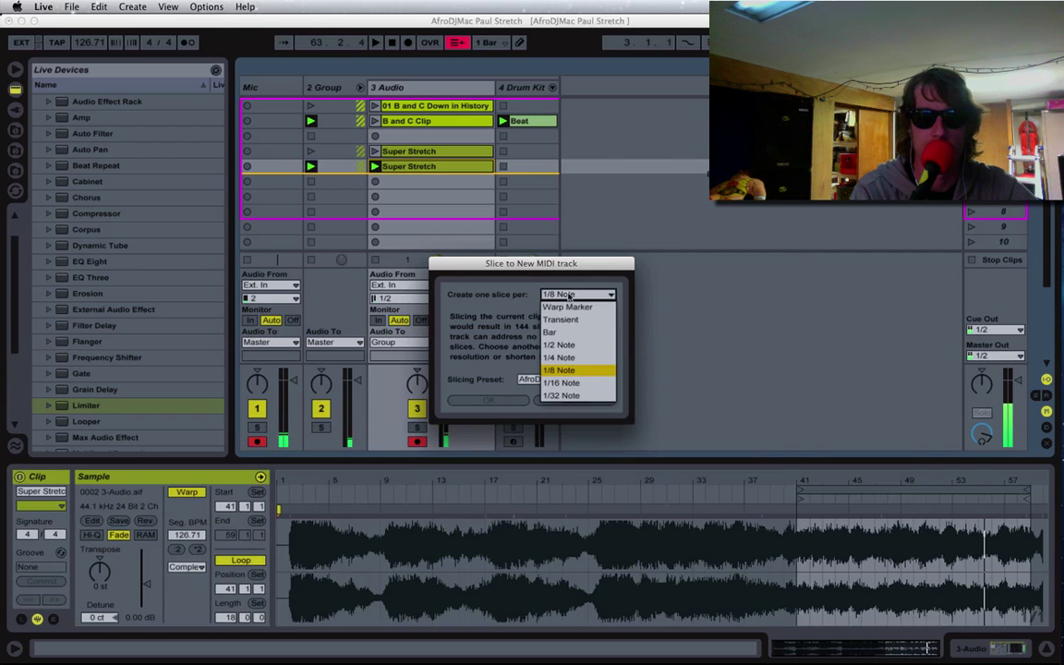
left_click(571, 355)
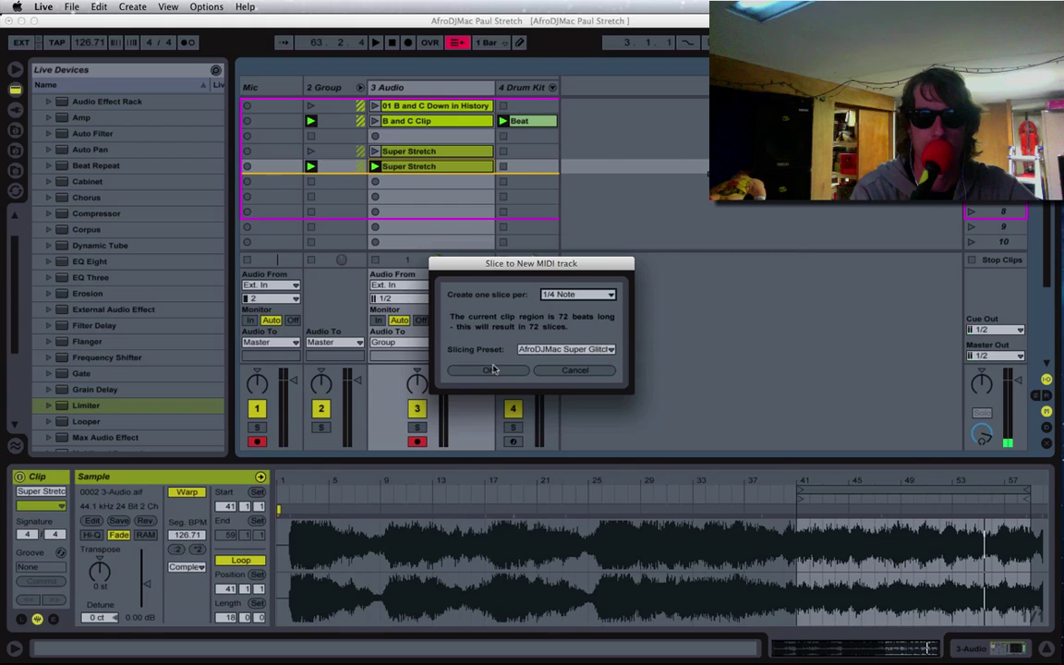
left_click(489, 371)
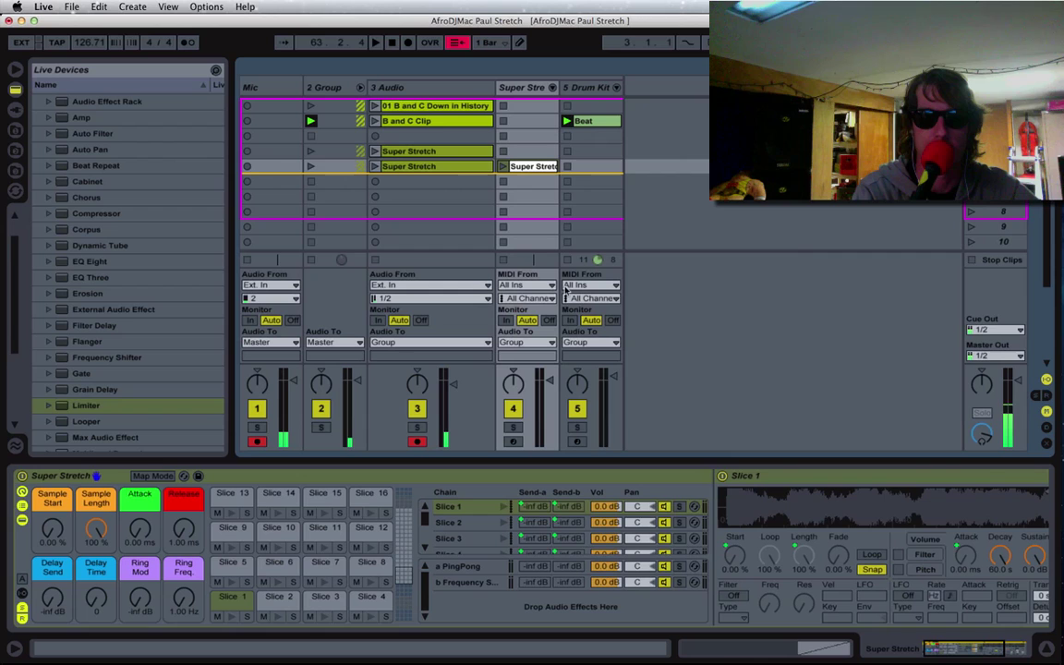
Start playback, arm the Super Stretch track, check track 3's sidechain Compressor, and show the slice rack
key("space")
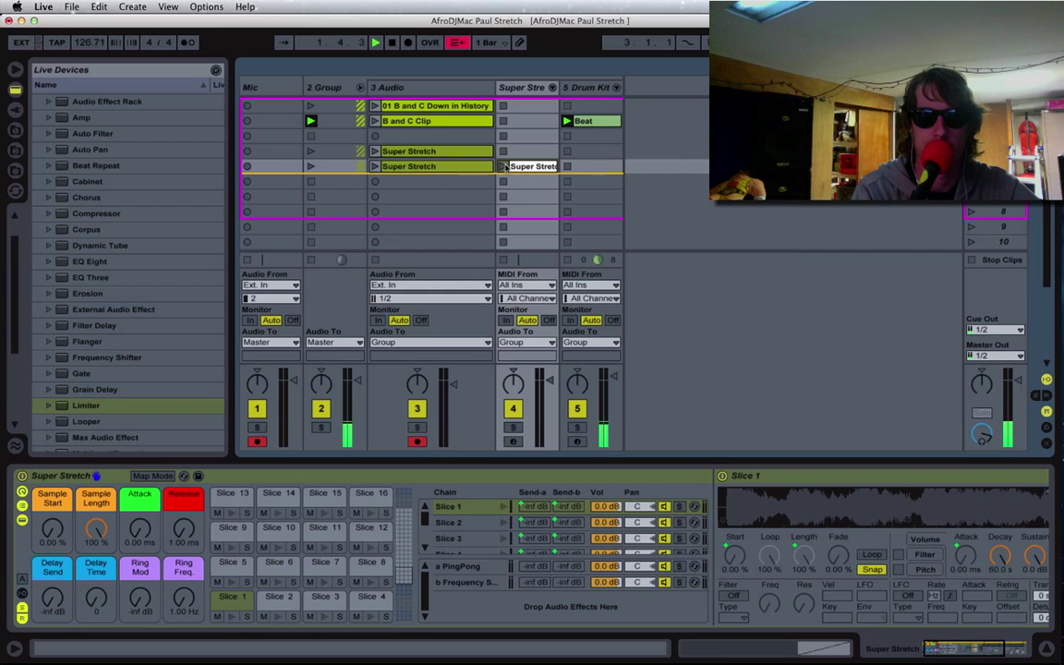
left_click(514, 442)
left_click(417, 441)
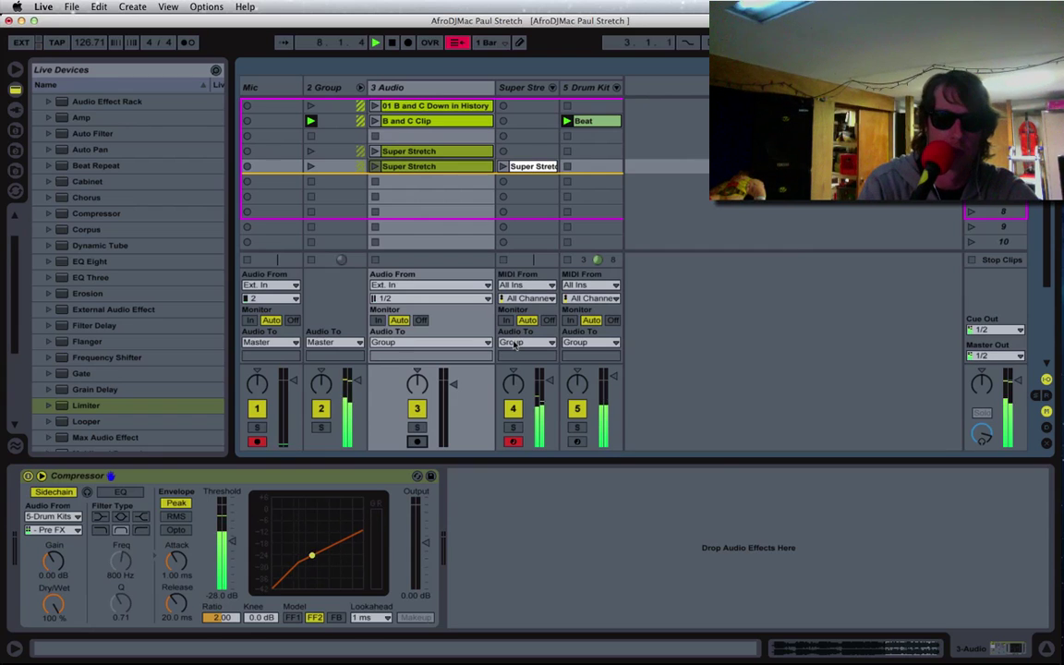
left_click(532, 86)
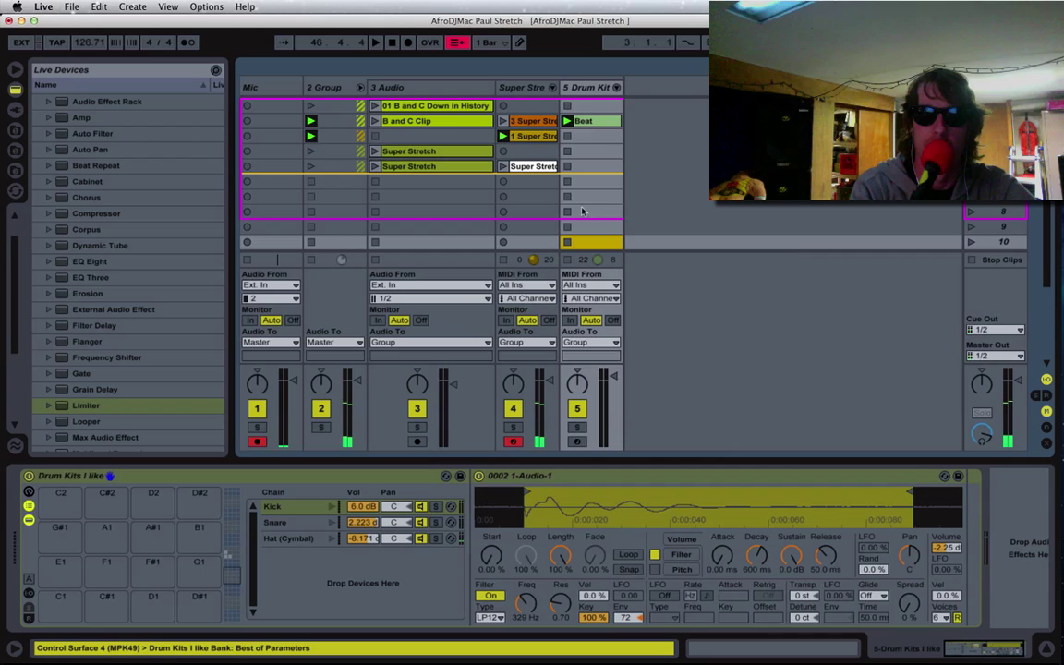
Select the recorded Super Stretch clip and look over its context options without changing anything
left_click(531, 137)
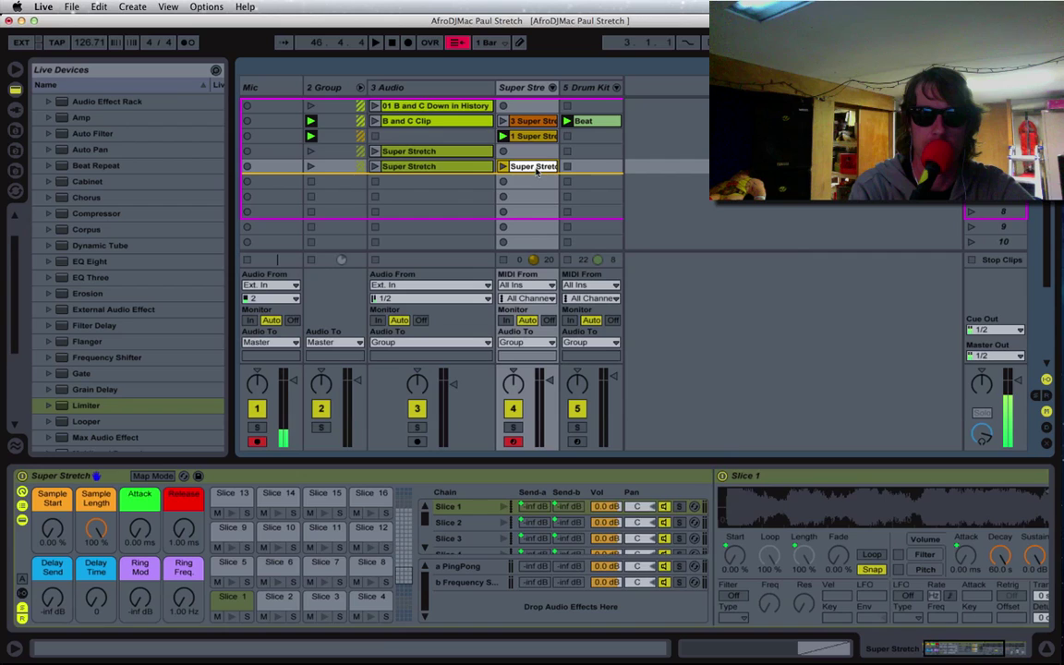
left_click(434, 167)
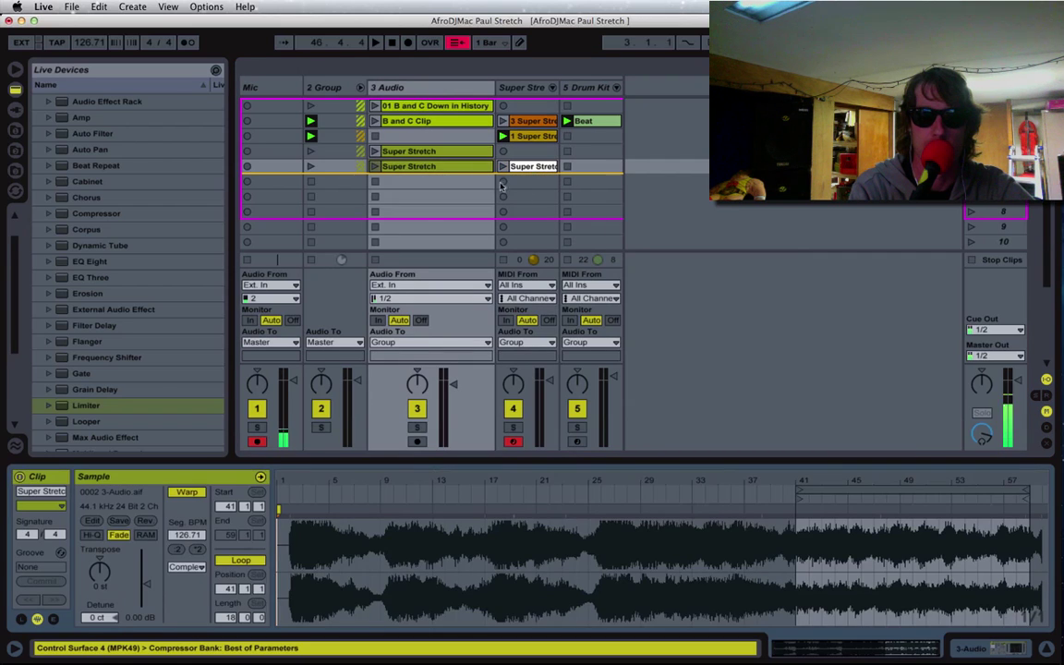
right_click(447, 167)
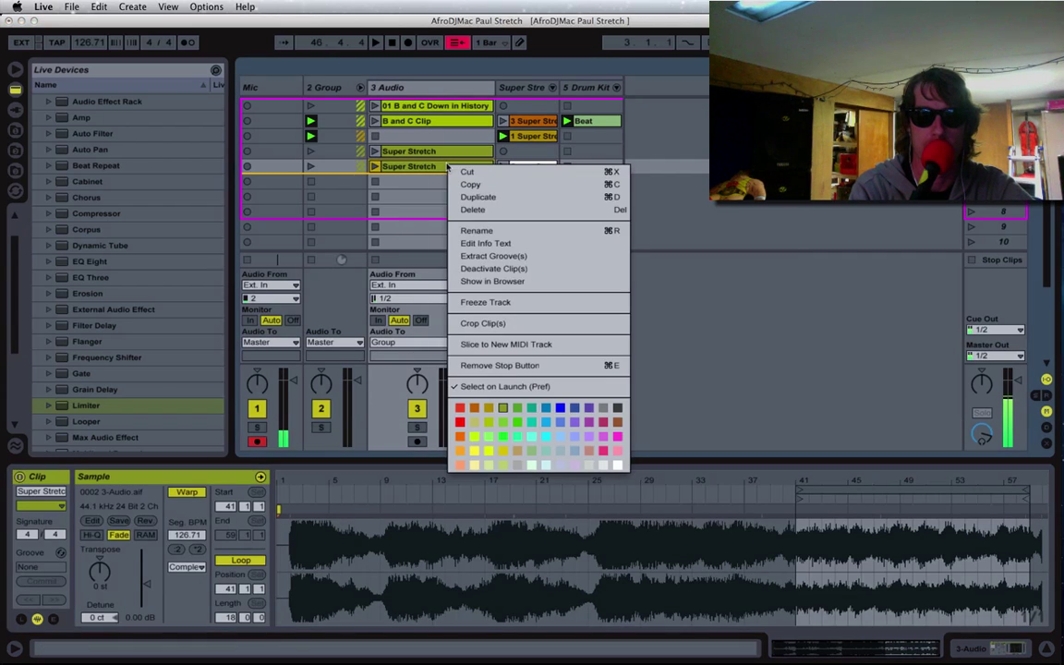
left_click(418, 165)
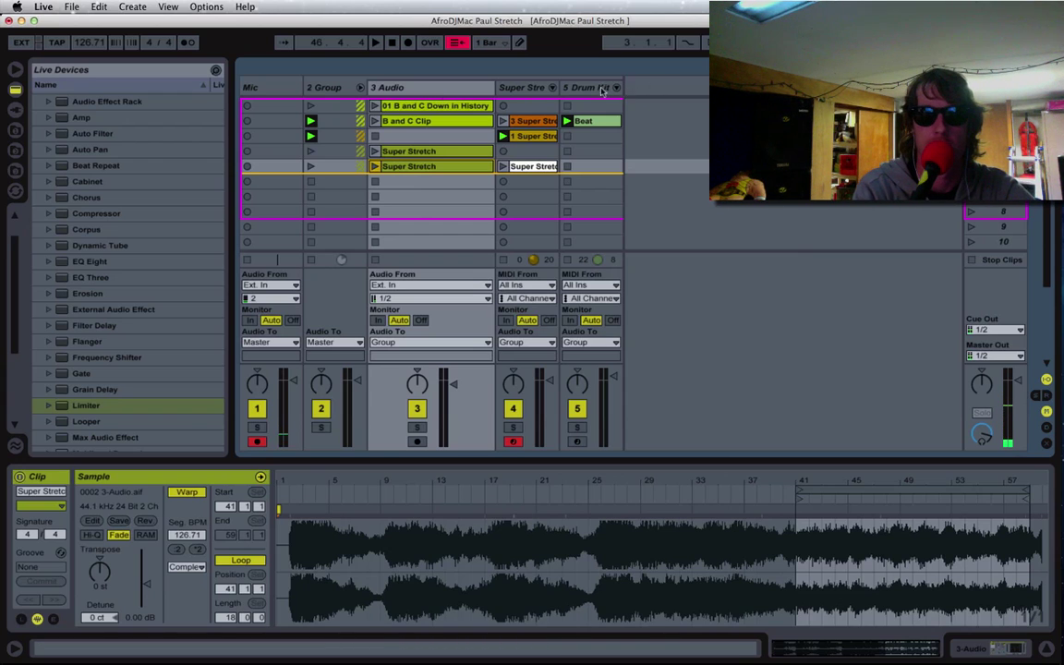
Insert a new MIDI track after 3 Audio and drop a Sampler from Instruments onto it
left_click(434, 87)
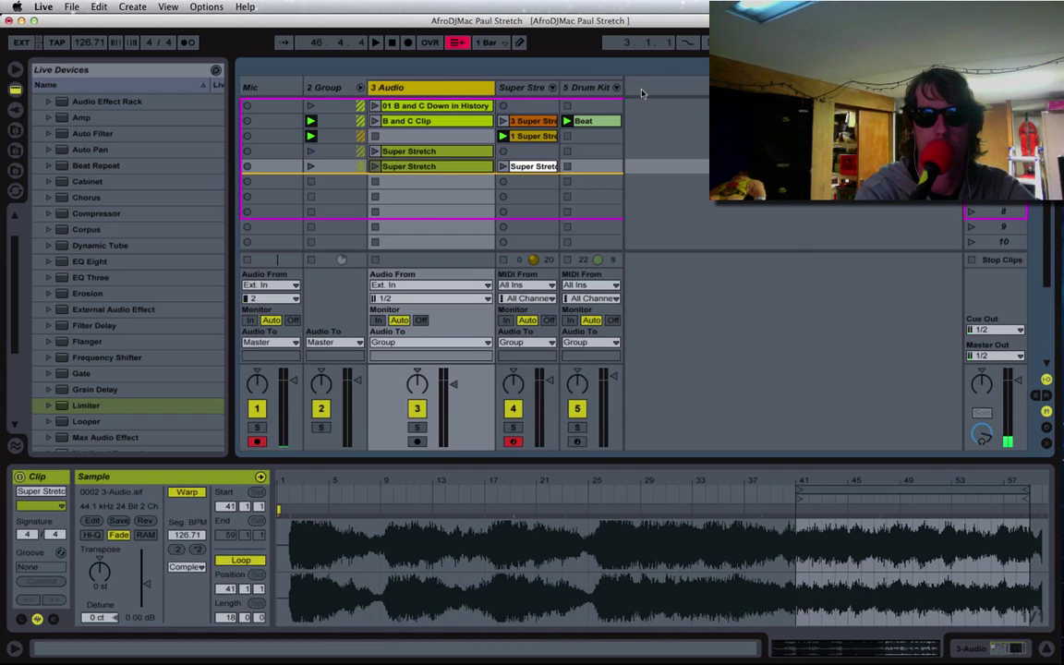
key("super+shift+t")
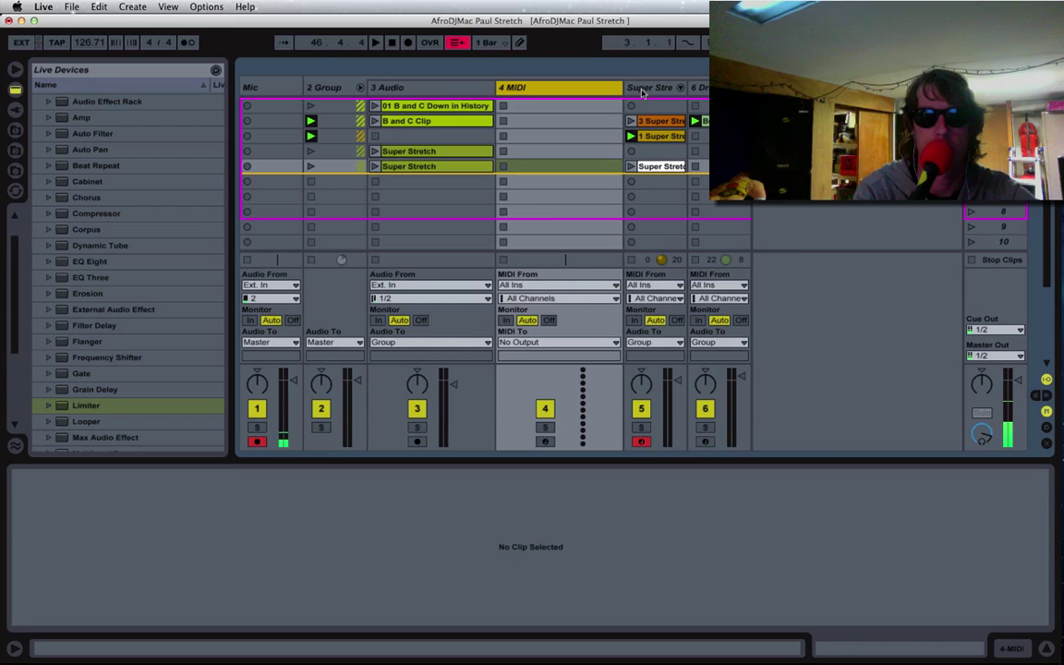
scroll(60, 150, "up", 2)
left_click(39, 129)
left_click(39, 99)
left_click_drag(62, 259, 577, 105)
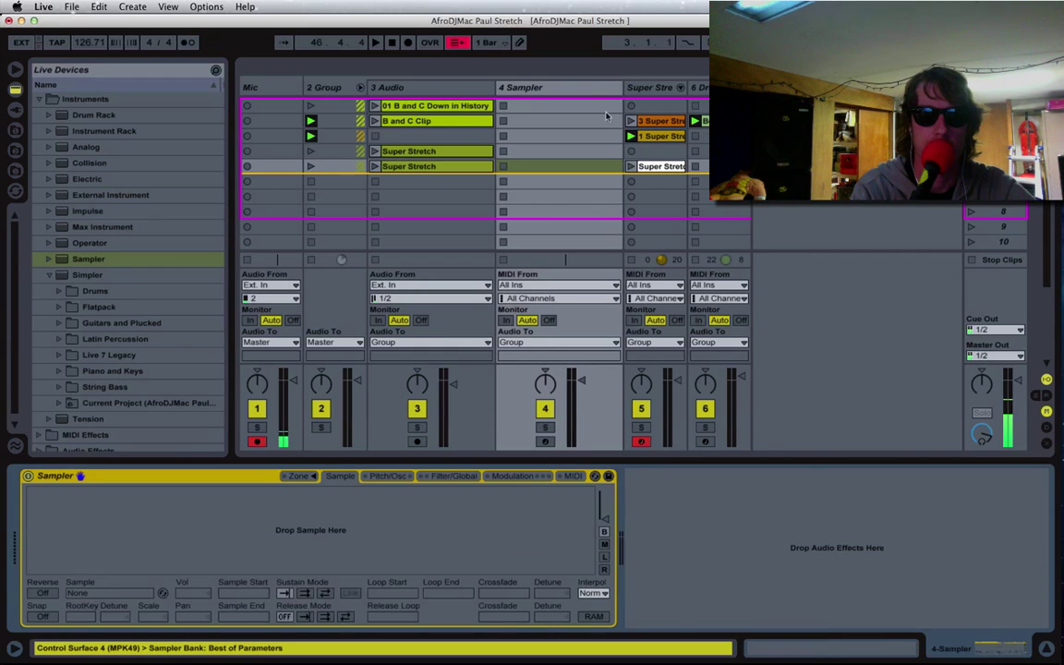
Load the stretched Super Stretch clip into the Sampler and arm the new track
left_click_drag(426, 167, 280, 530)
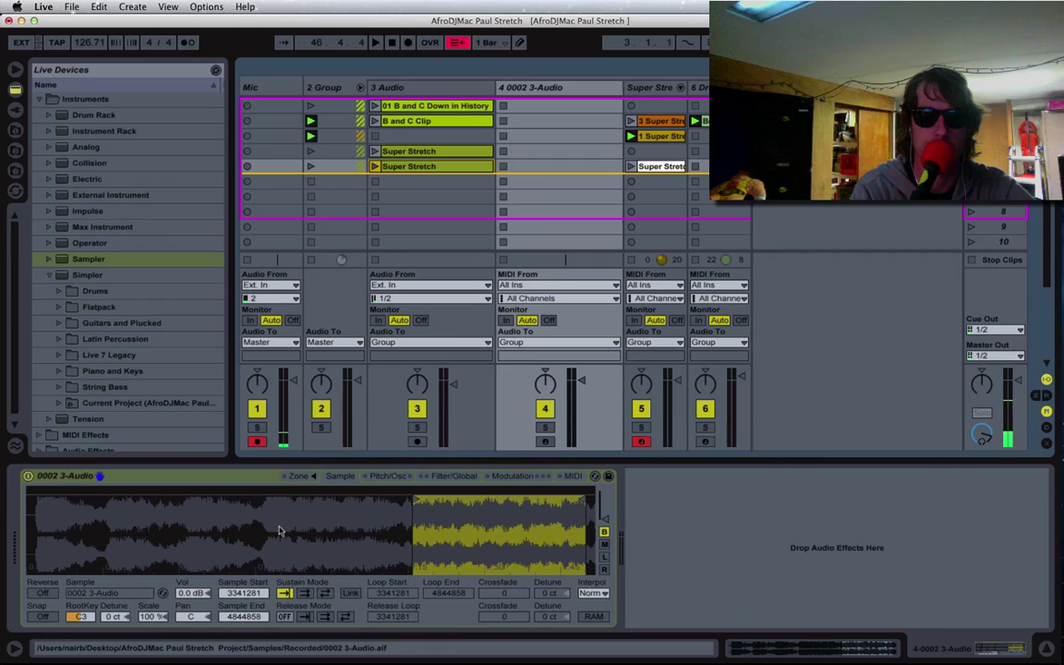
left_click(545, 441)
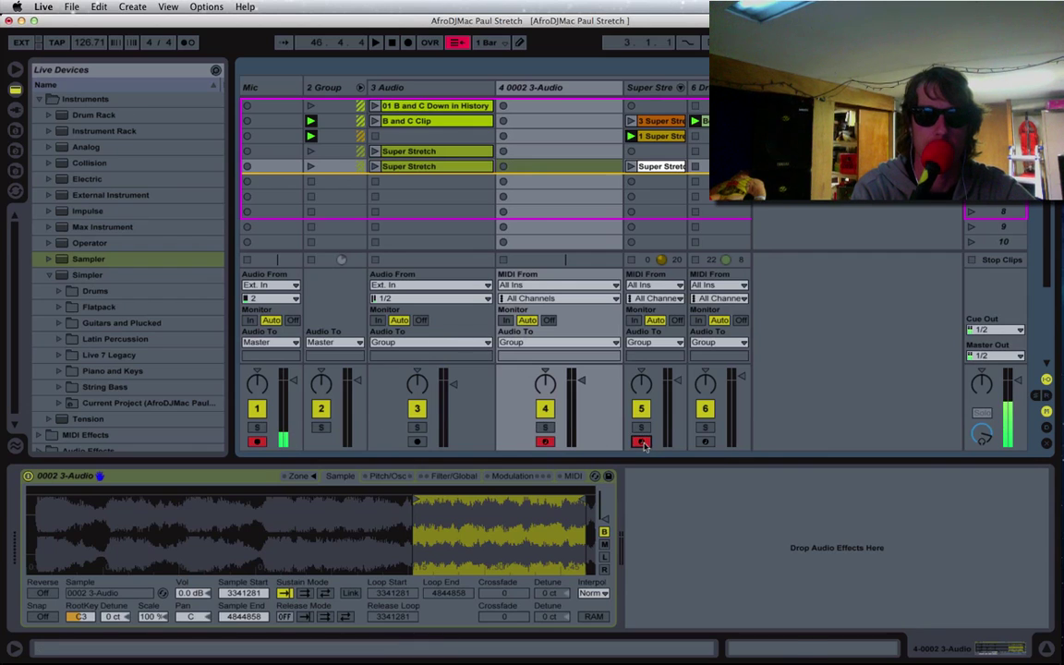
left_click(642, 442)
left_click(566, 88)
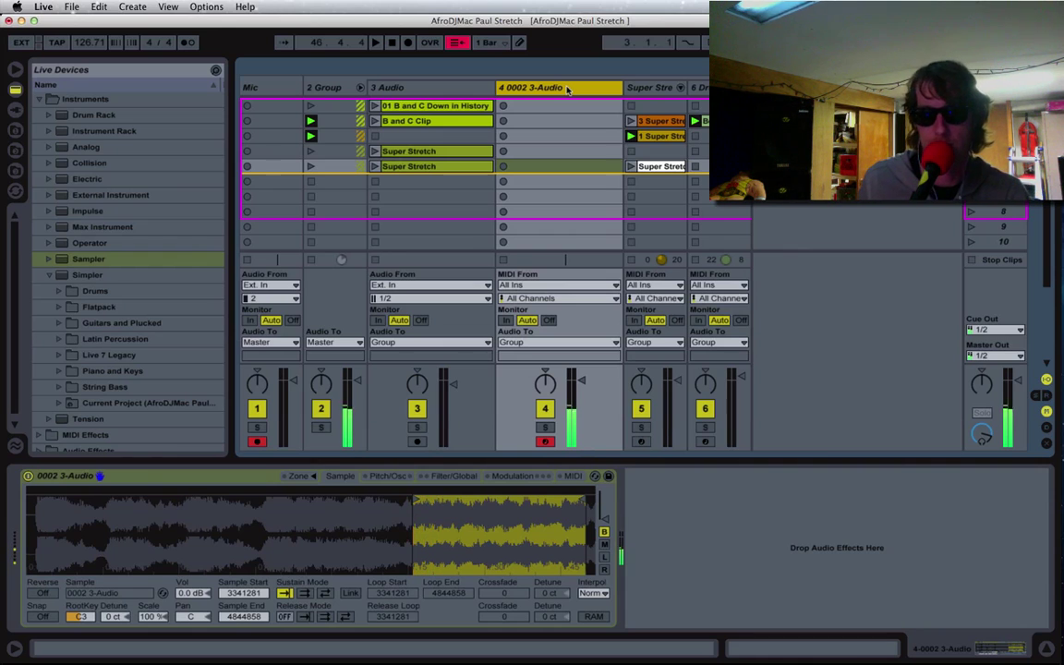
Stop the recorded Super Stretch clip, launch the Beat clip, and select the drums track
left_click(631, 149)
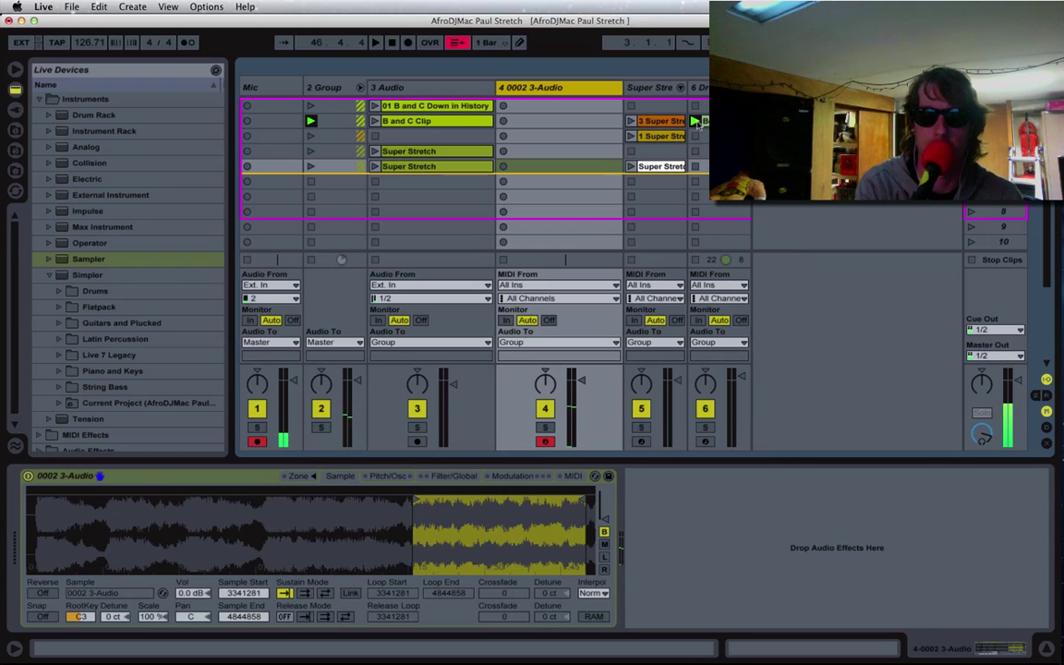
left_click(698, 121)
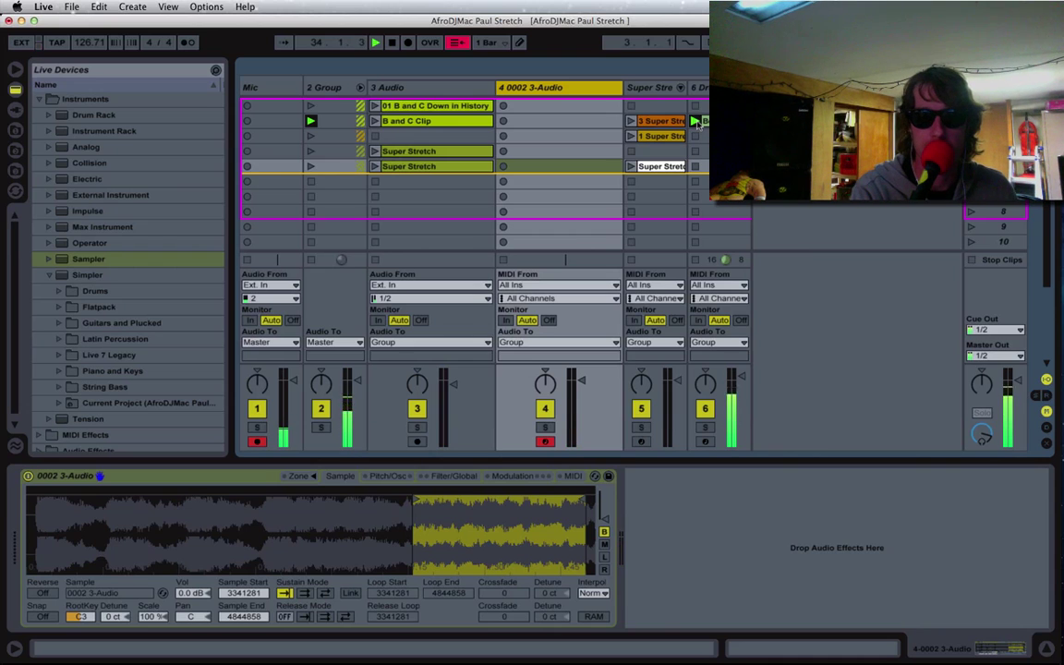
left_click(699, 123)
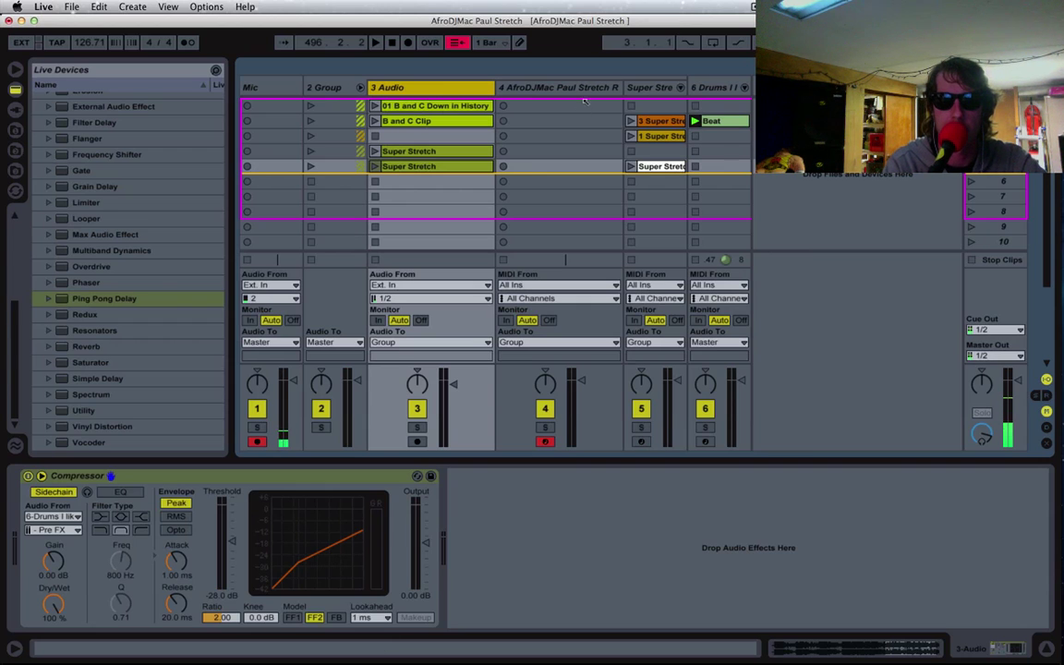
Show track 4's Paul Stretch rack and flip its Sampler between Sample and Modulation views
left_click(528, 88)
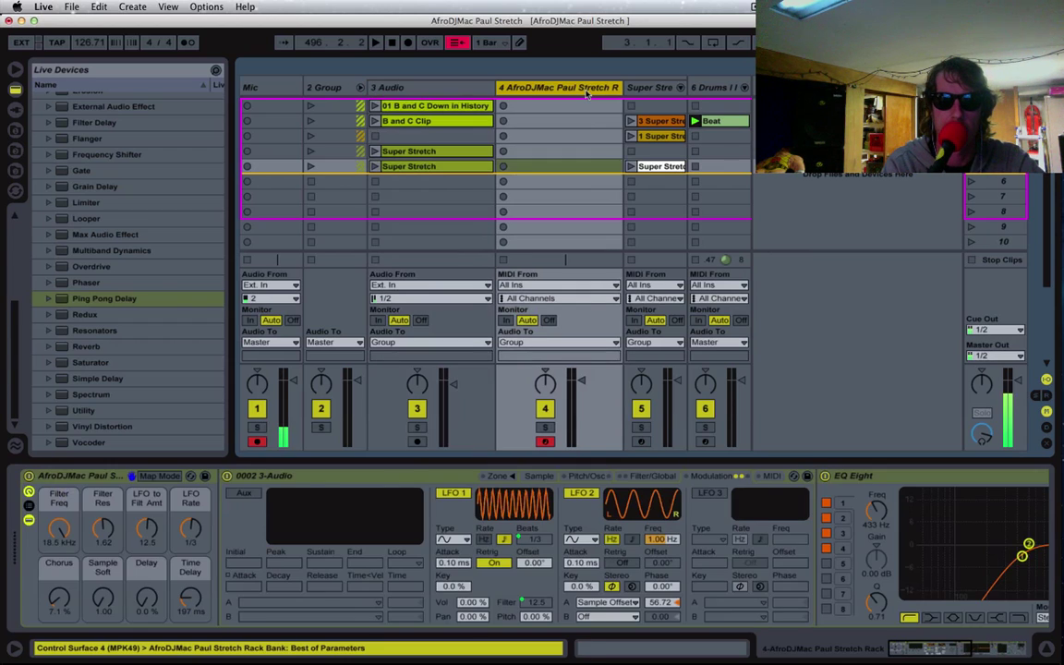
left_click(538, 476)
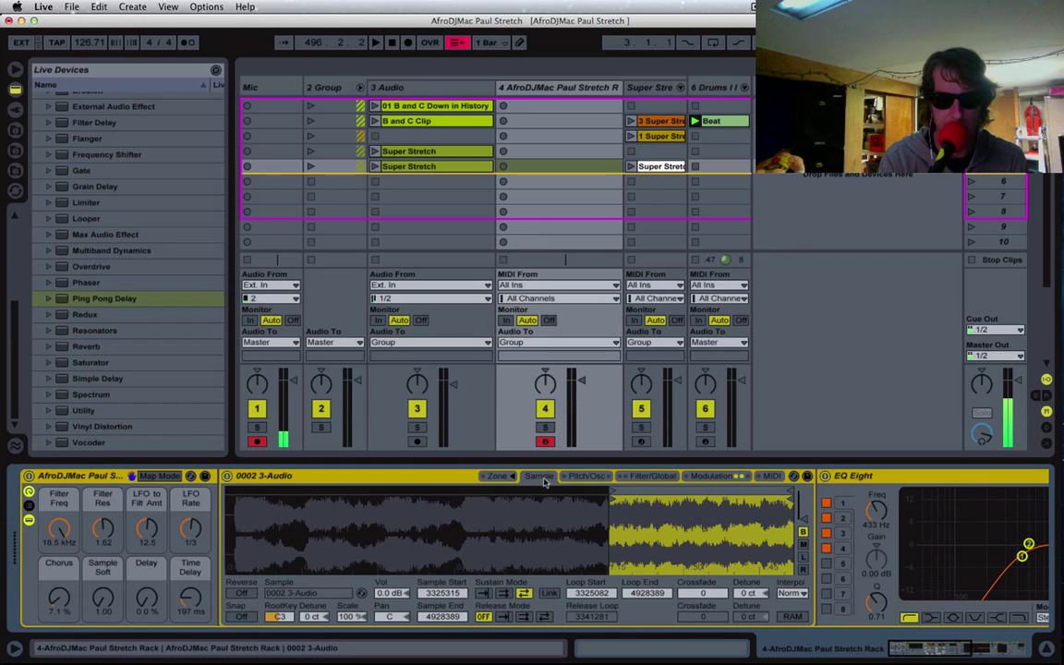
left_click(723, 475)
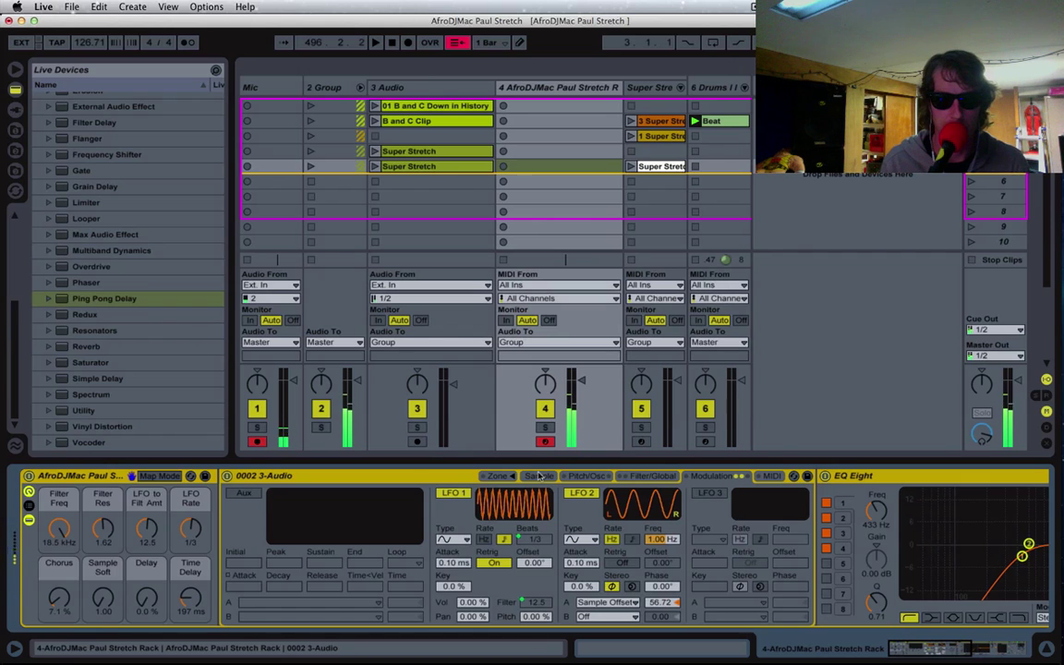
Launch the Beat clip, then select and arm the Super Stretch track
left_click(694, 121)
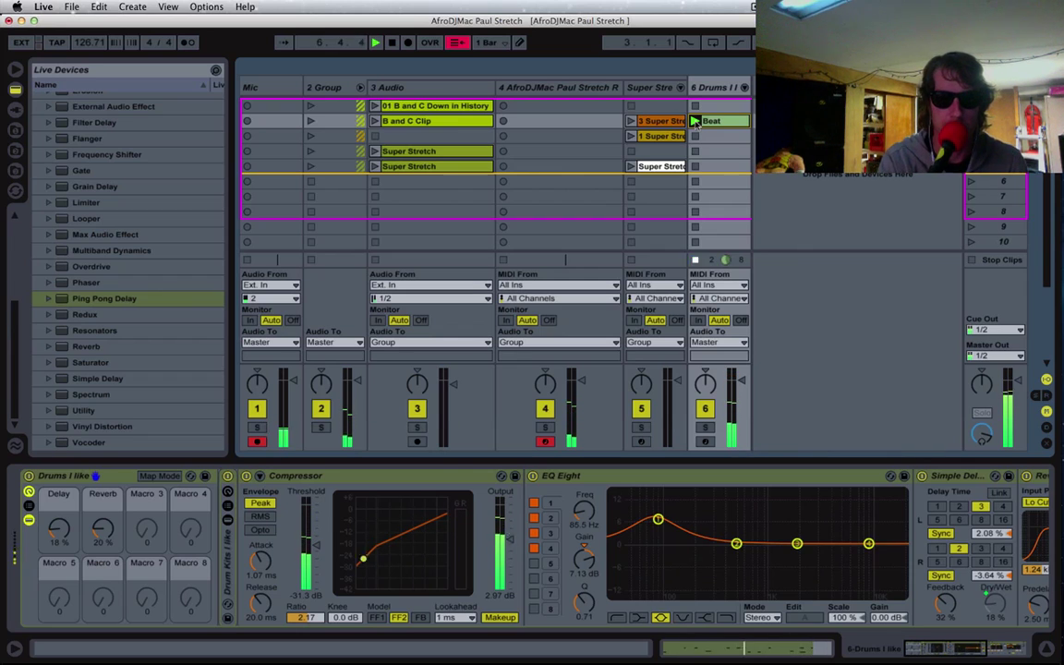
left_click(593, 434)
left_click(642, 446)
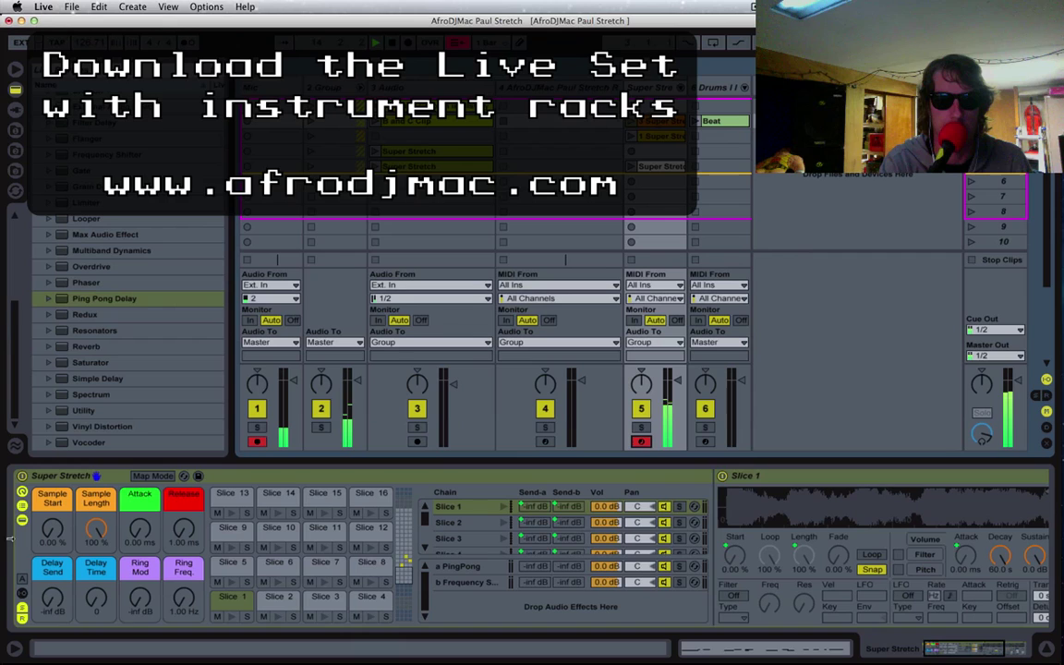
Raise the Ring Mod and Delay macros, view the drum rack pads, then return to track 4
left_click_drag(139, 600, 184, 578)
left_click_drag(96, 602, 87, 532)
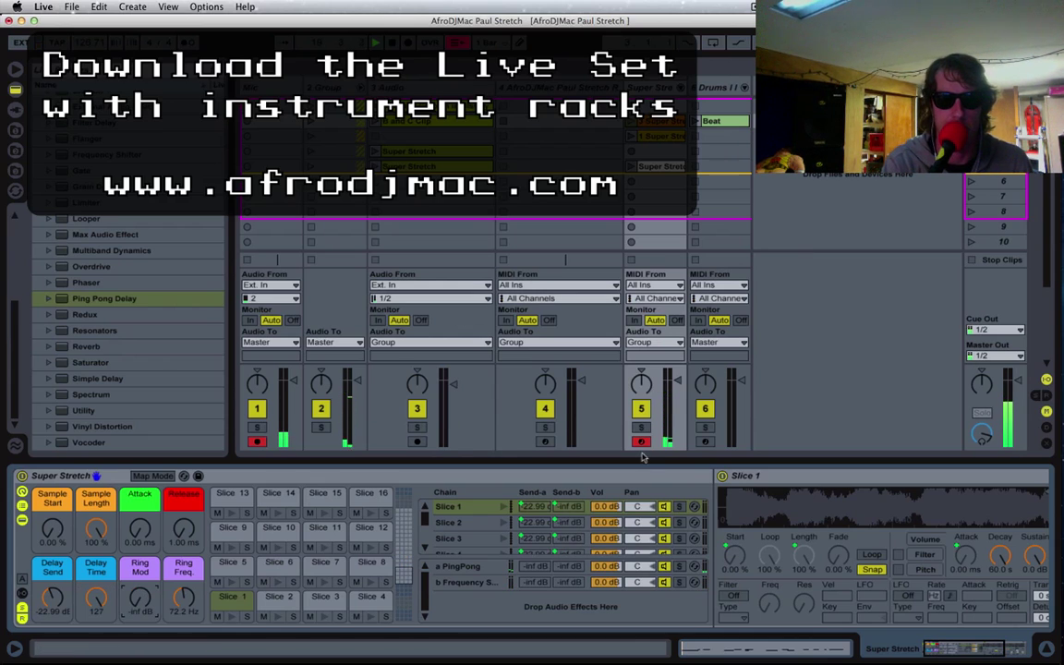
left_click(713, 219)
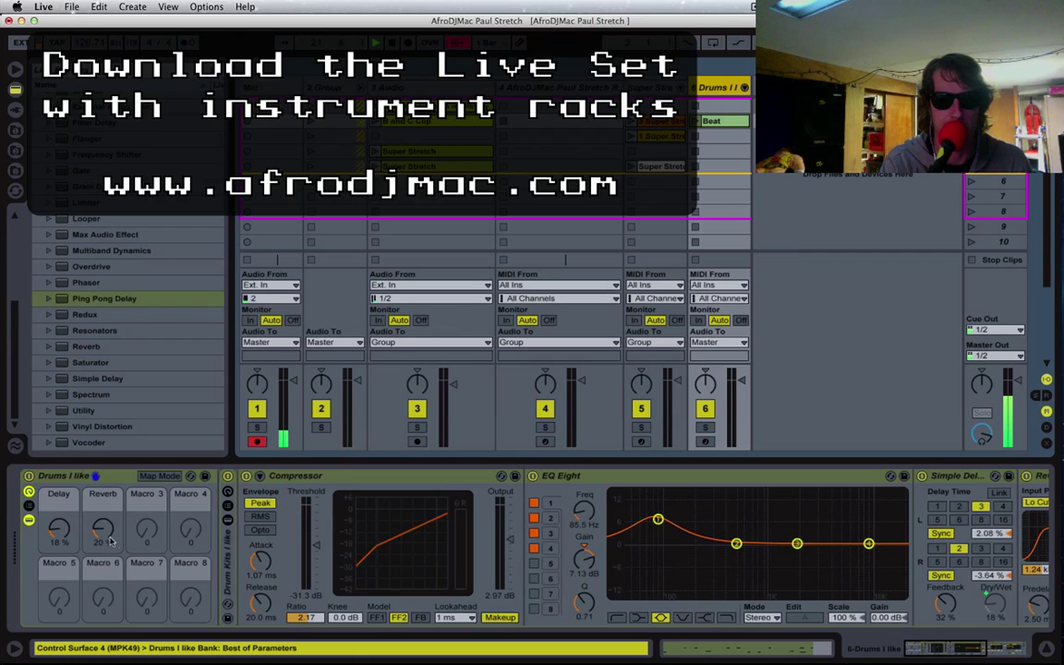
left_click(228, 521)
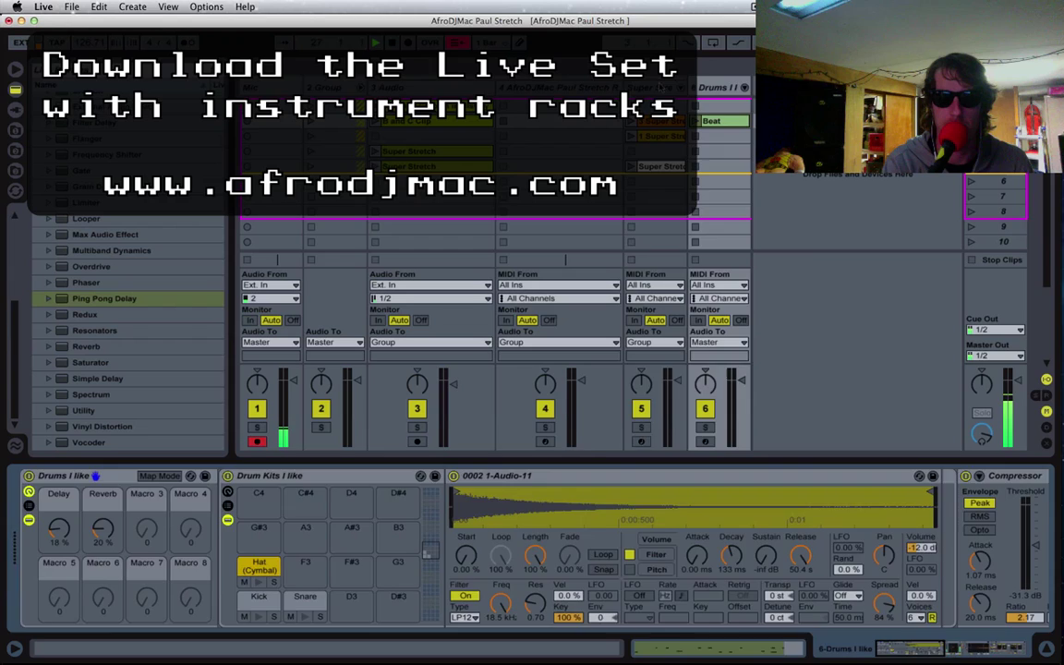
key("Left")
key("Left")
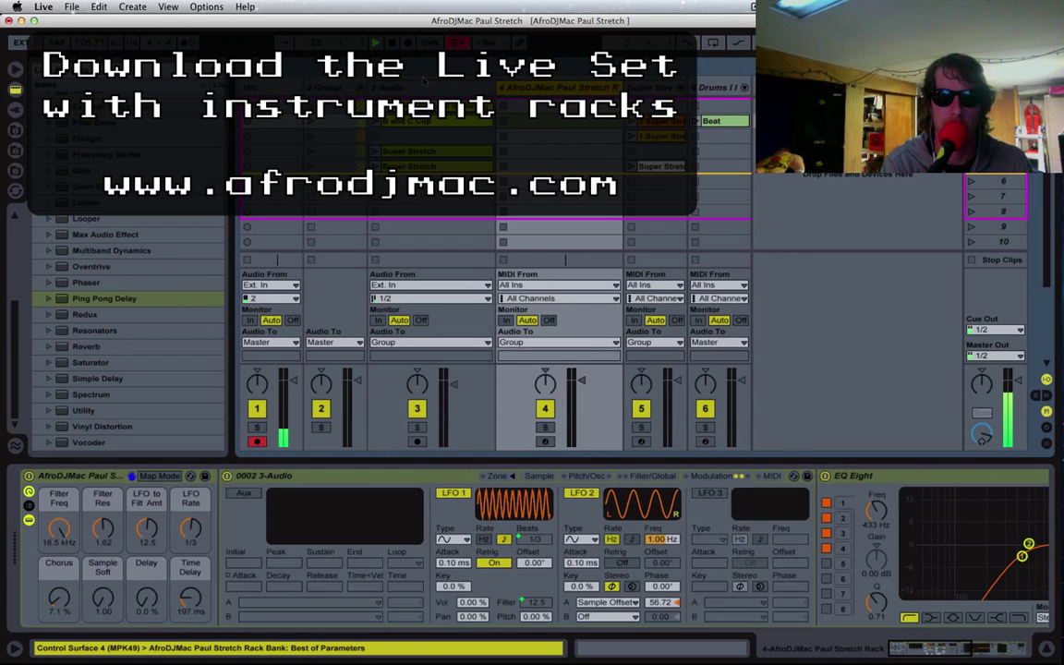